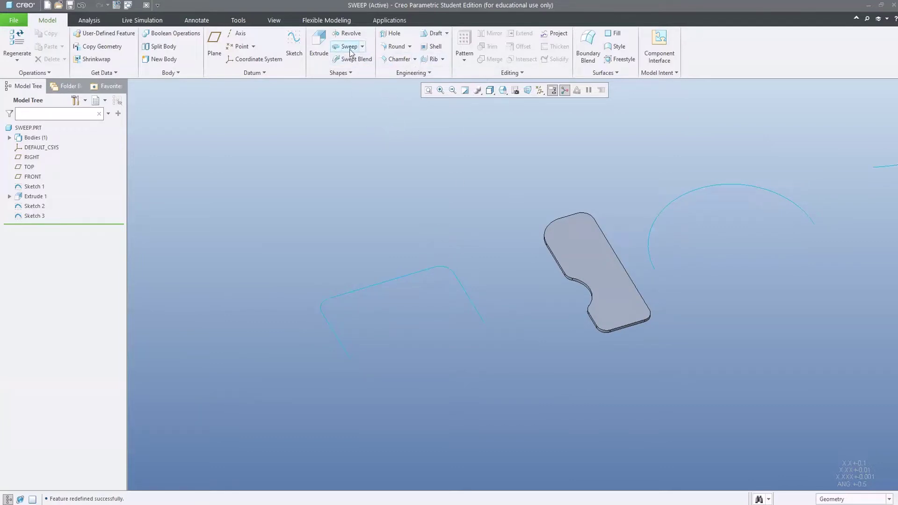
# Examine the extruded plate and the open sketch curves around it, including the U-shaped Sketch 1
pyautogui.scroll(6, 327, 289)
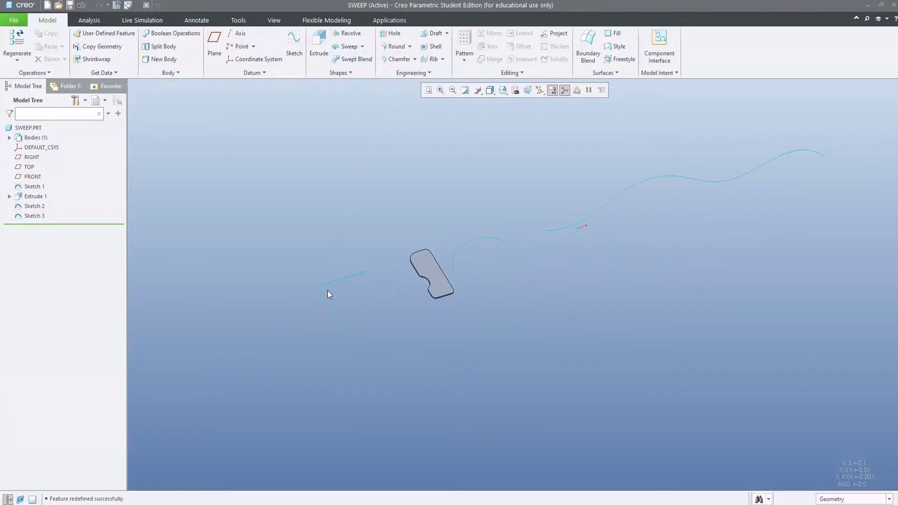
pyautogui.scroll(-1, 270, 273)
pyautogui.scroll(-3, 270, 273)
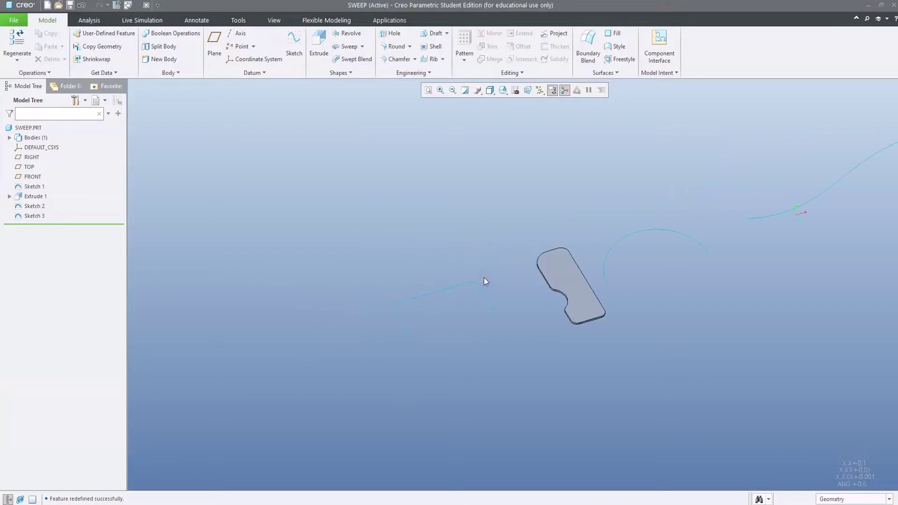
pyautogui.moveTo(485, 281)
pyautogui.mouseDown(button='middle')
pyautogui.moveTo(441, 282)
pyautogui.moveTo(417, 263)
pyautogui.mouseUp(button='middle')
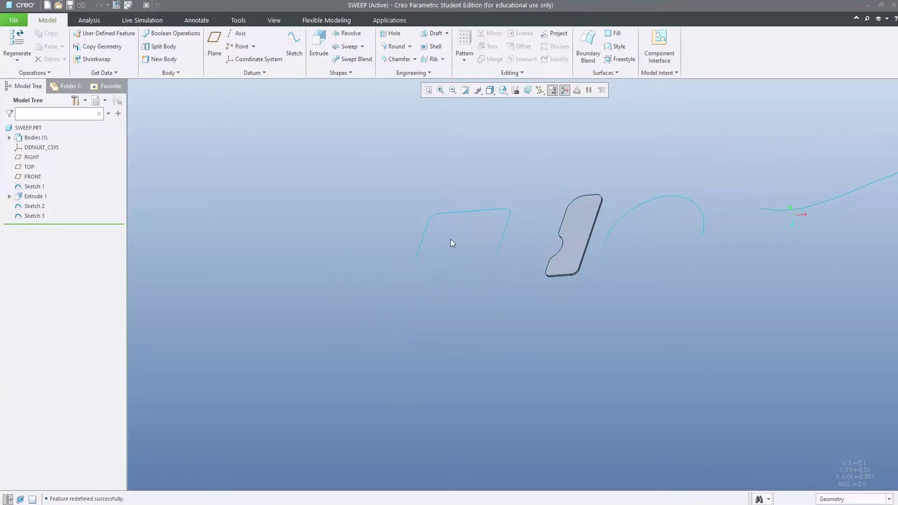
pyautogui.moveTo(531, 237)
pyautogui.mouseDown(button='middle')
pyautogui.moveTo(463, 277)
pyautogui.moveTo(517, 236)
pyautogui.mouseUp(button='middle')
pyautogui.scroll(-4, 517, 237)
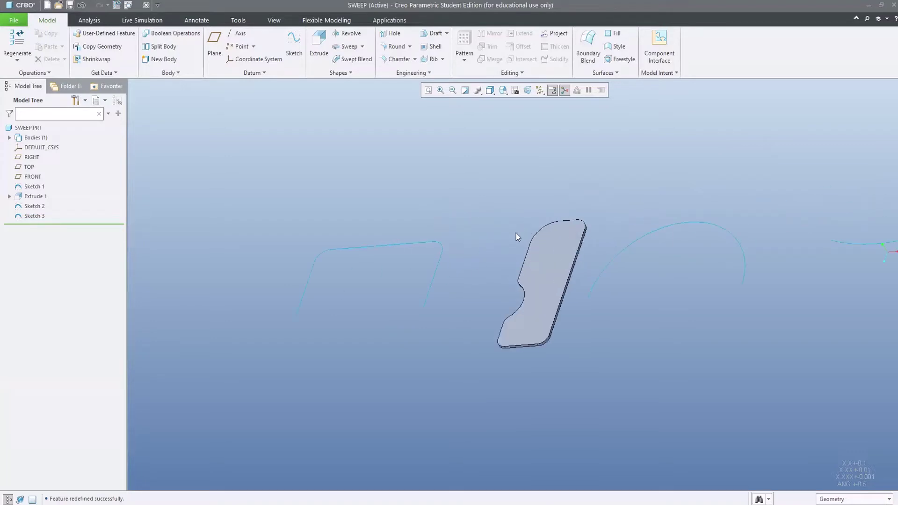
pyautogui.moveTo(439, 276); pyautogui.dragTo(438, 256, button='middle')
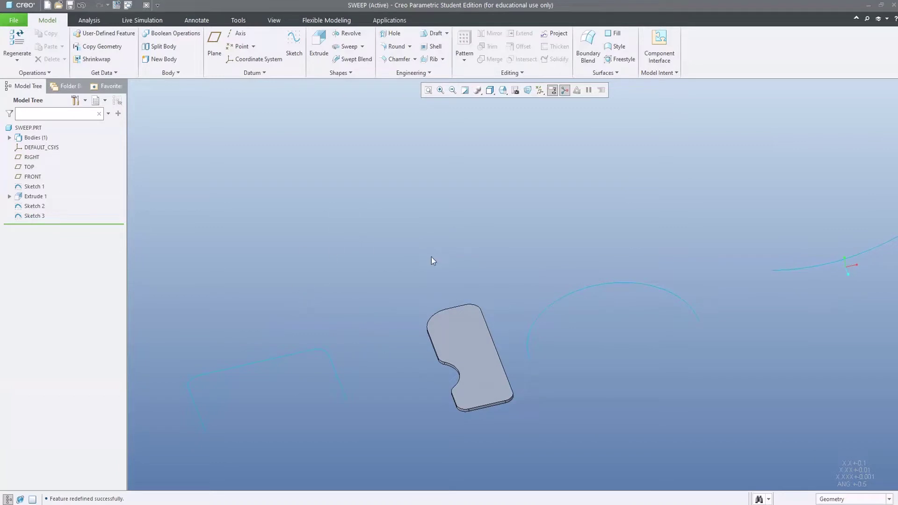
pyautogui.scroll(2, 298, 308)
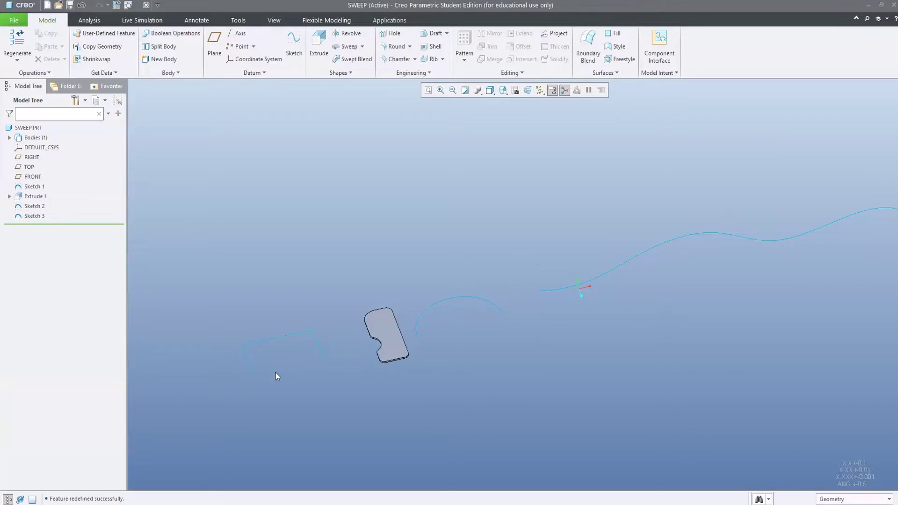
pyautogui.scroll(-3, 277, 376)
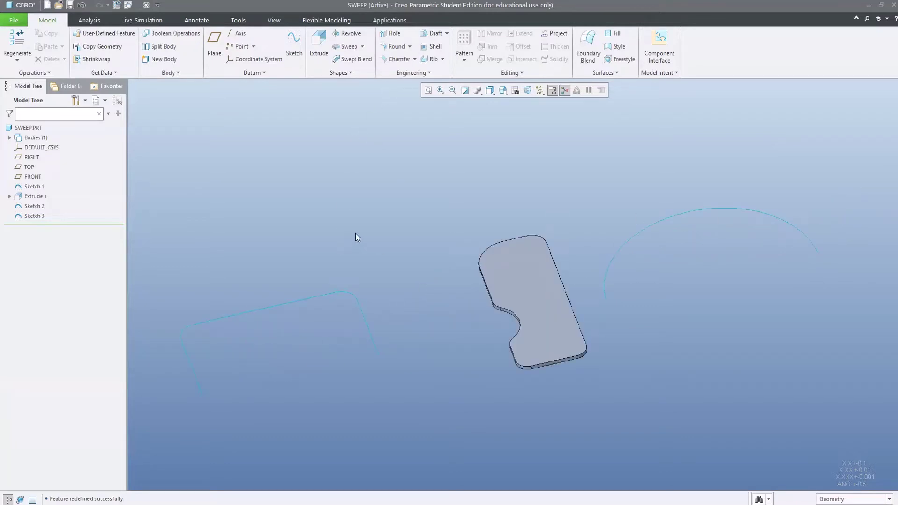
pyautogui.scroll(2, 392, 282)
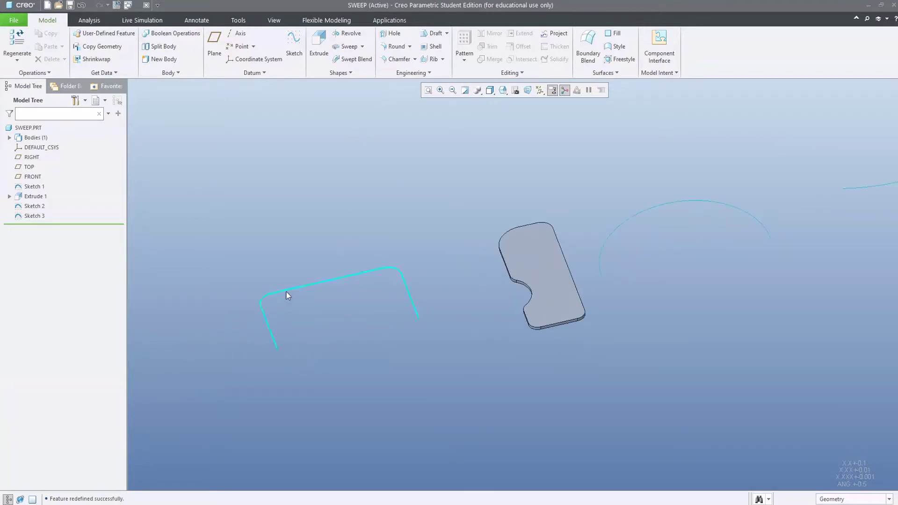
pyautogui.click(33, 187)
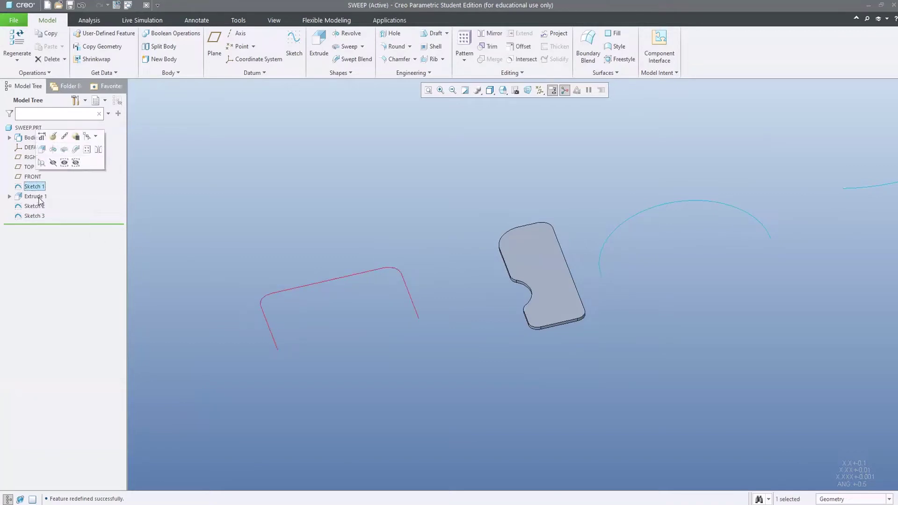
pyautogui.click(35, 195)
pyautogui.scroll(2, 332, 265)
pyautogui.click(332, 264)
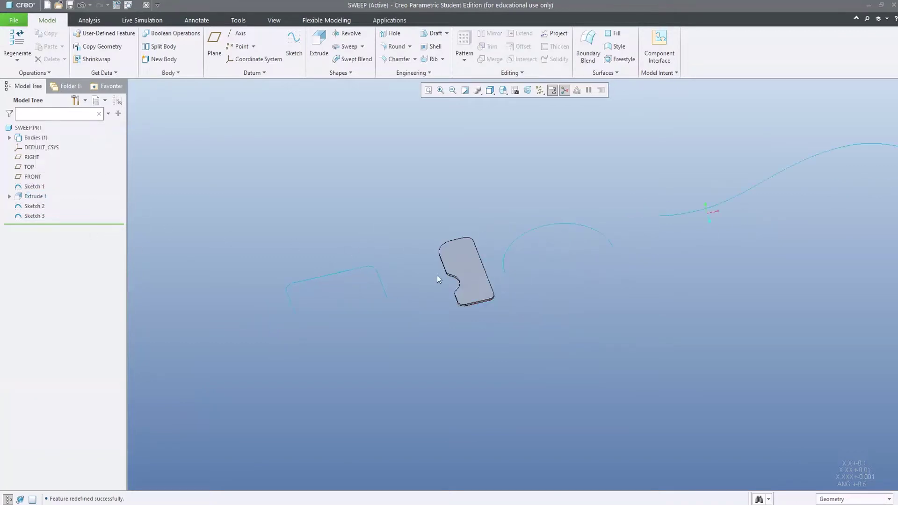
pyautogui.scroll(-2, 408, 286)
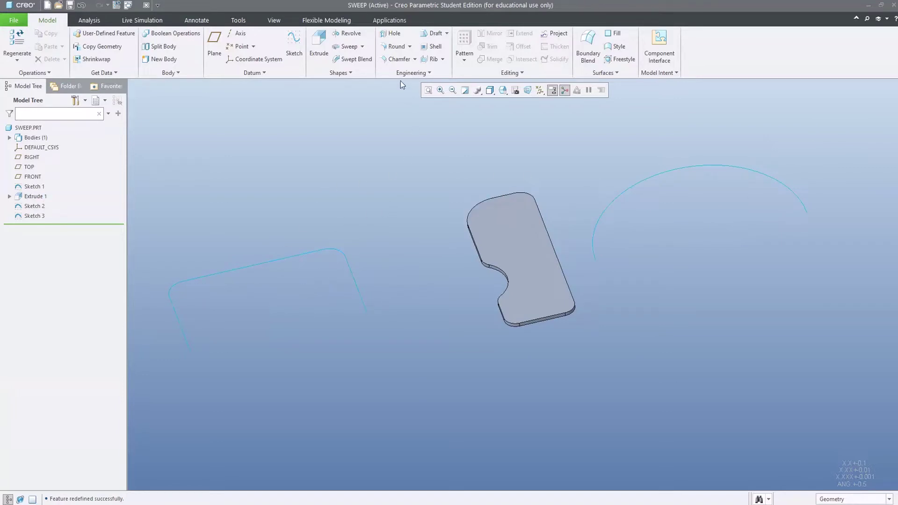
# Open the U-shaped Sketch 1 to review its geometry and dimensions, and close it without changes
pyautogui.click(252, 272)
pyautogui.rightClick(166, 223)
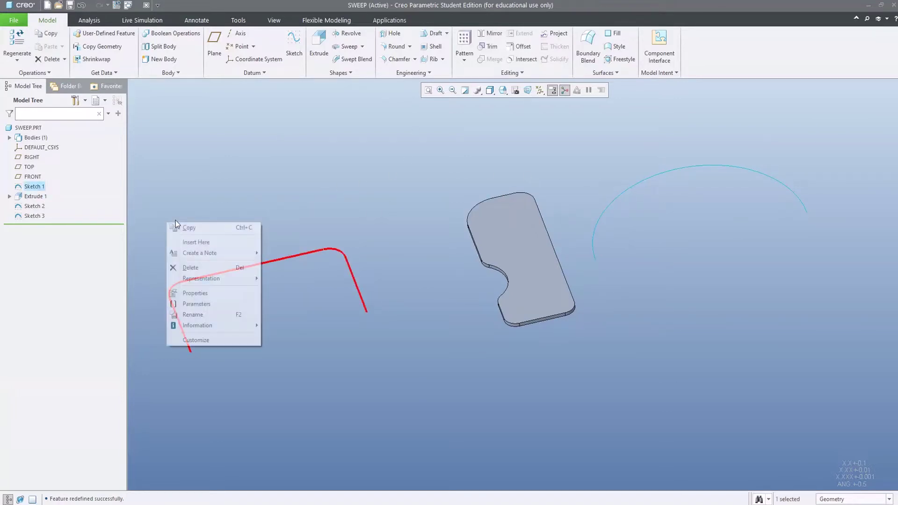
pyautogui.click(181, 180)
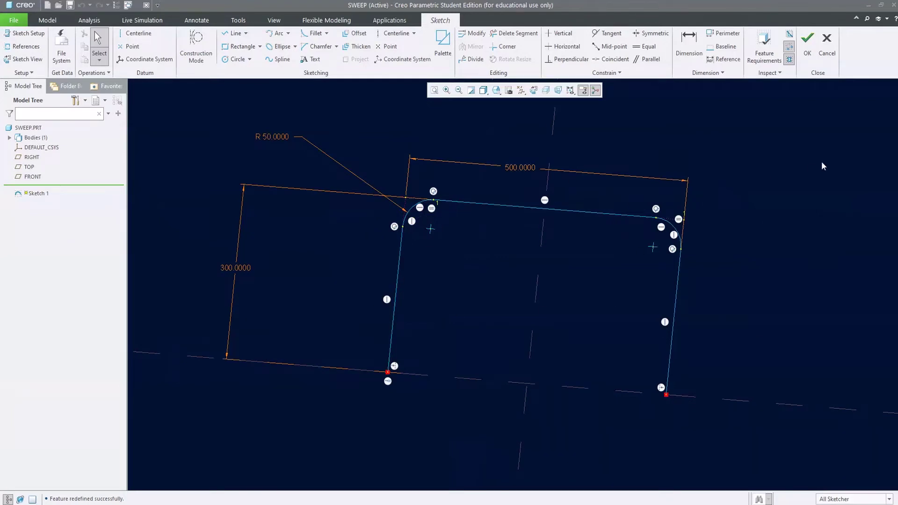
pyautogui.click(807, 41)
pyautogui.click(421, 335)
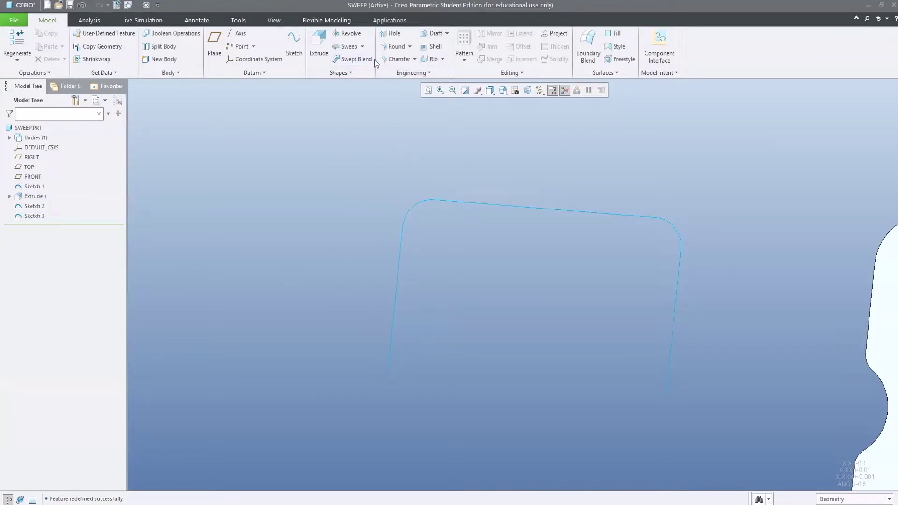
# Start a solid Sweep along the U-shaped Sketch 1, flip its start point to the opposite open end, and check the trajectory references
pyautogui.moveTo(518, 256); pyautogui.dragTo(421, 269, button='middle')
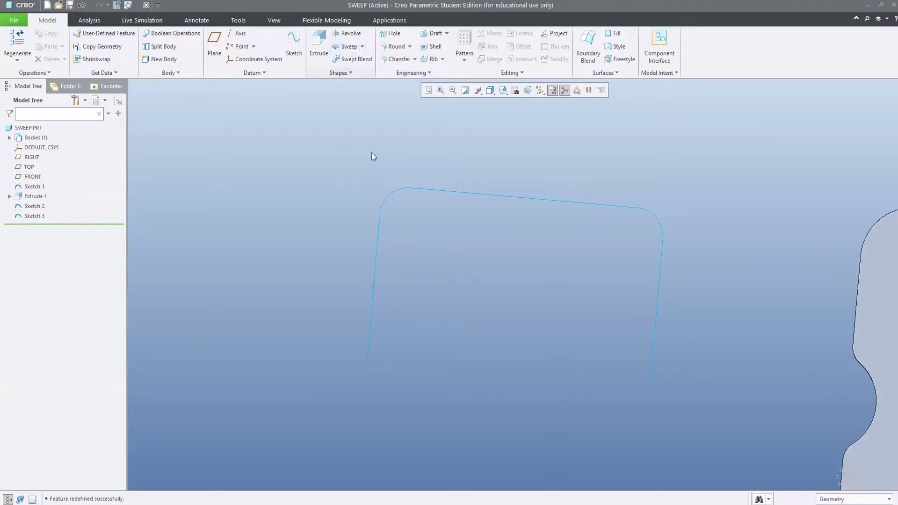
pyautogui.click(380, 219)
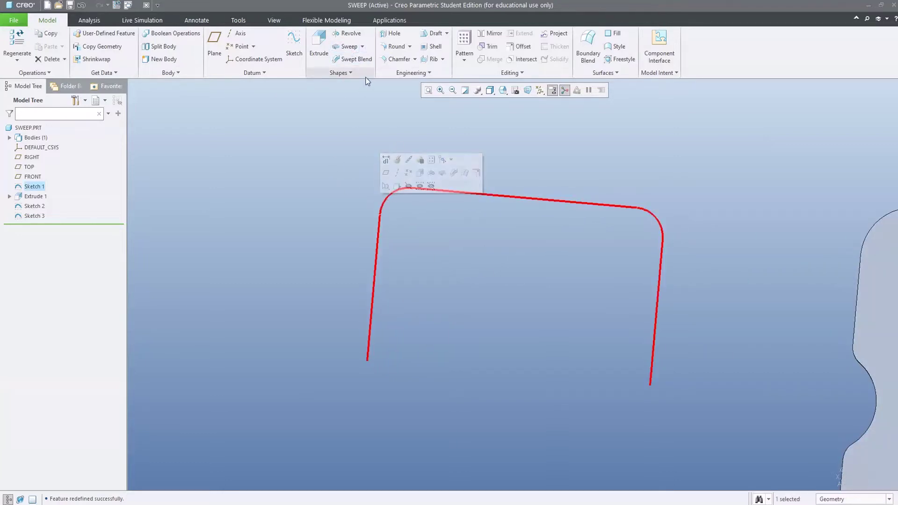
pyautogui.click(347, 46)
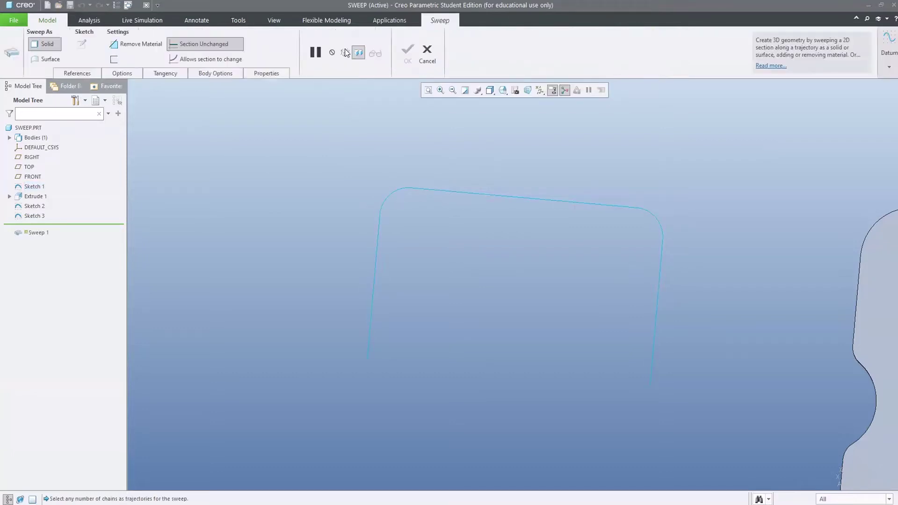
pyautogui.click(387, 200)
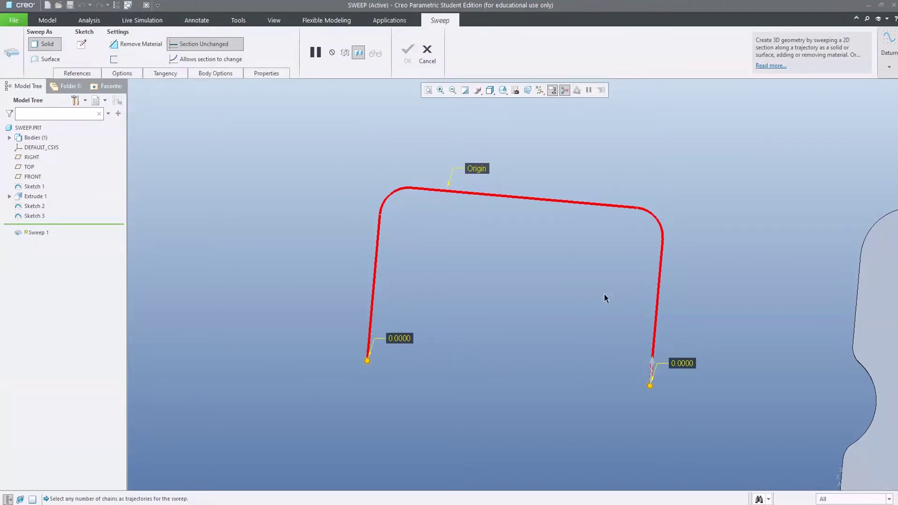
pyautogui.click(653, 369)
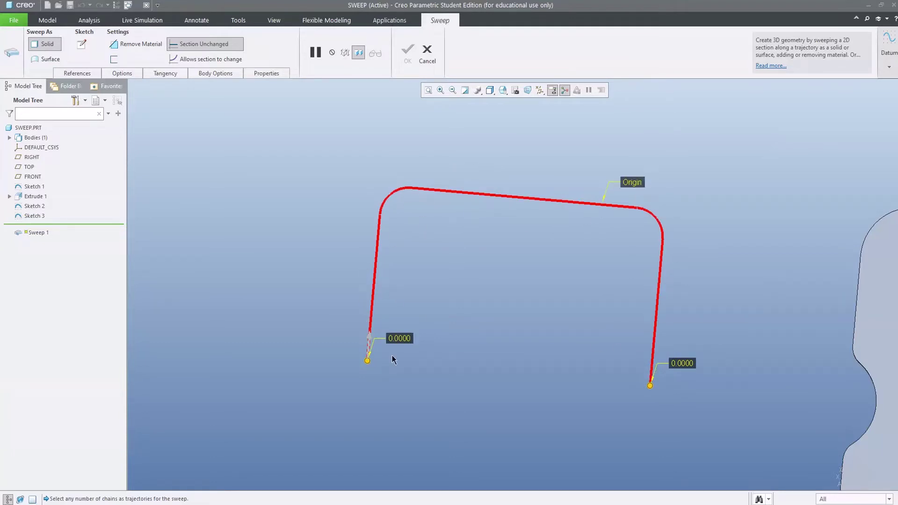
pyautogui.click(517, 281)
pyautogui.moveTo(517, 281); pyautogui.dragTo(464, 271, button='middle')
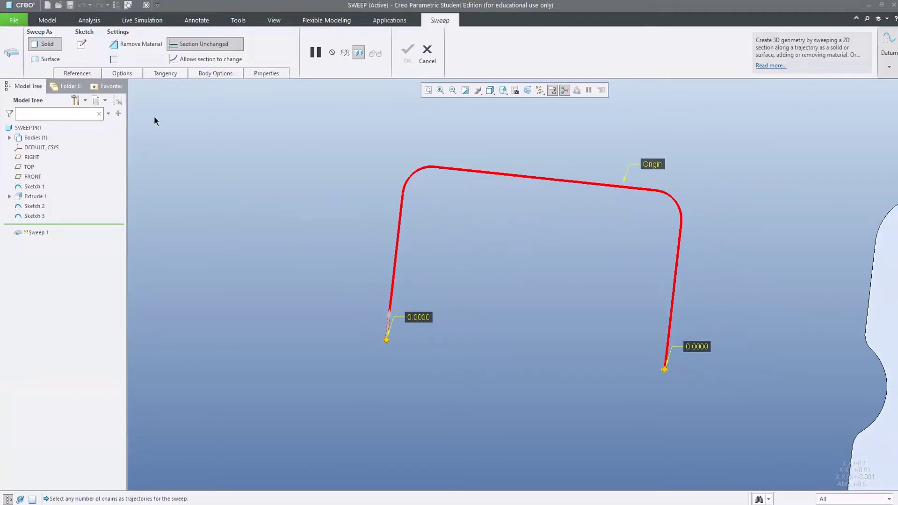
pyautogui.click(77, 73)
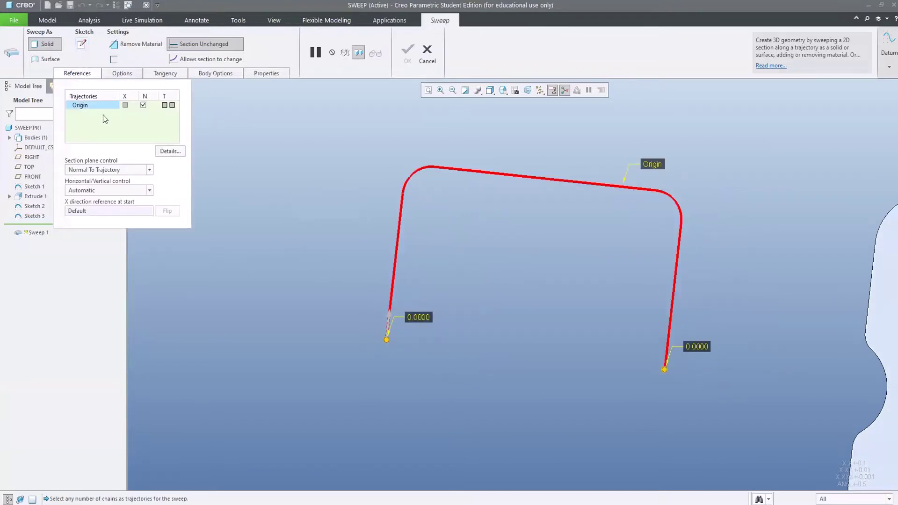
# Sketch a circle about 44 in diameter as the sweep section, centred on the trajectory's start point
pyautogui.click(86, 46)
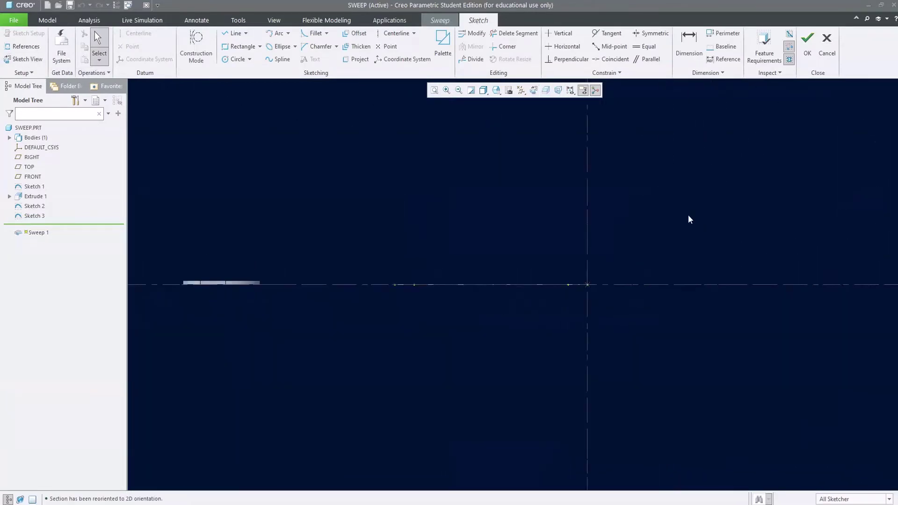
pyautogui.rightClick(649, 231)
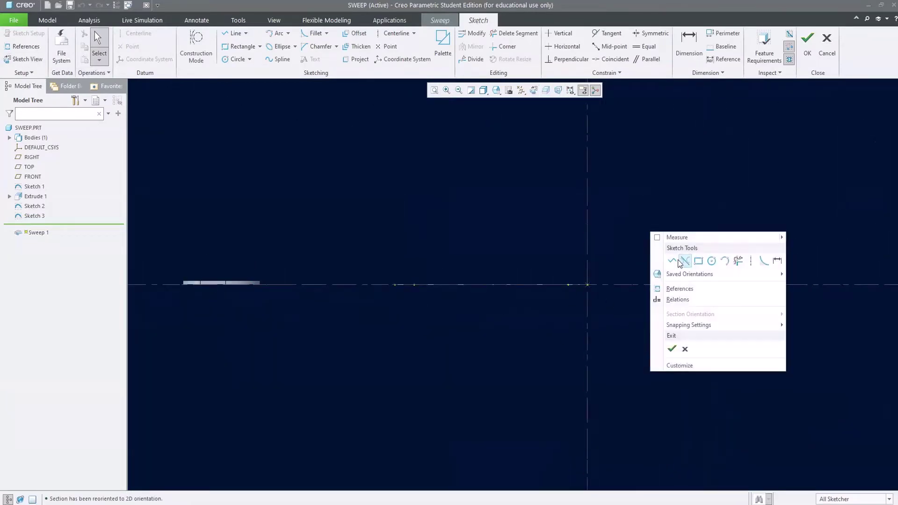
pyautogui.click(708, 260)
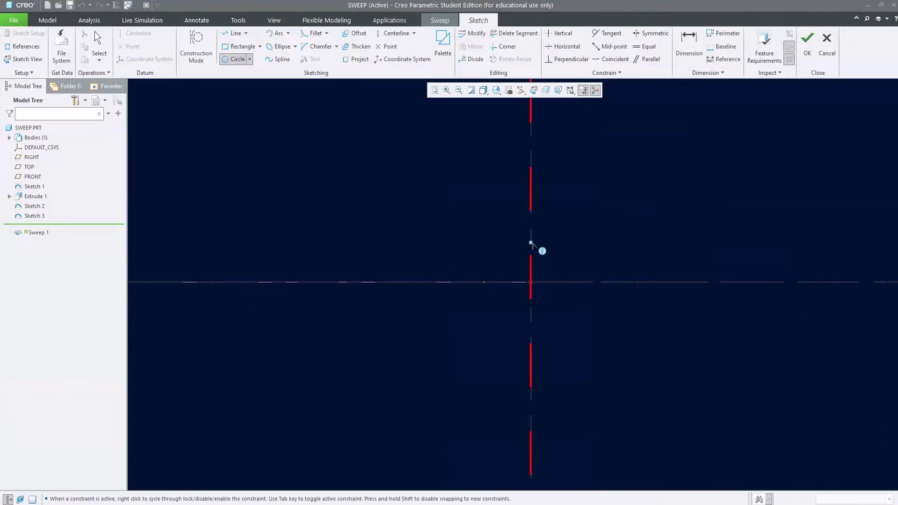
pyautogui.click(530, 282)
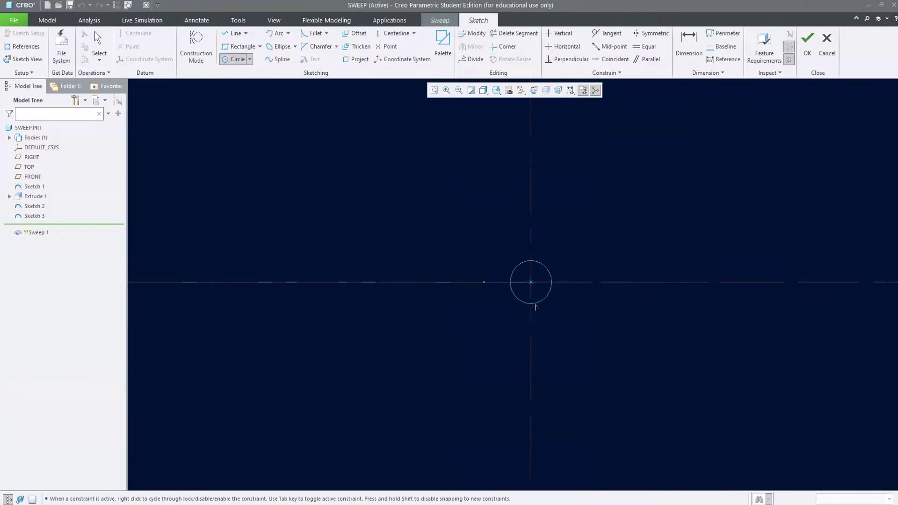
pyautogui.click(534, 303)
pyautogui.press('Escape')
# Set the section circle's diameter to 40 and finish the section sketch
pyautogui.scroll(4, 540, 245)
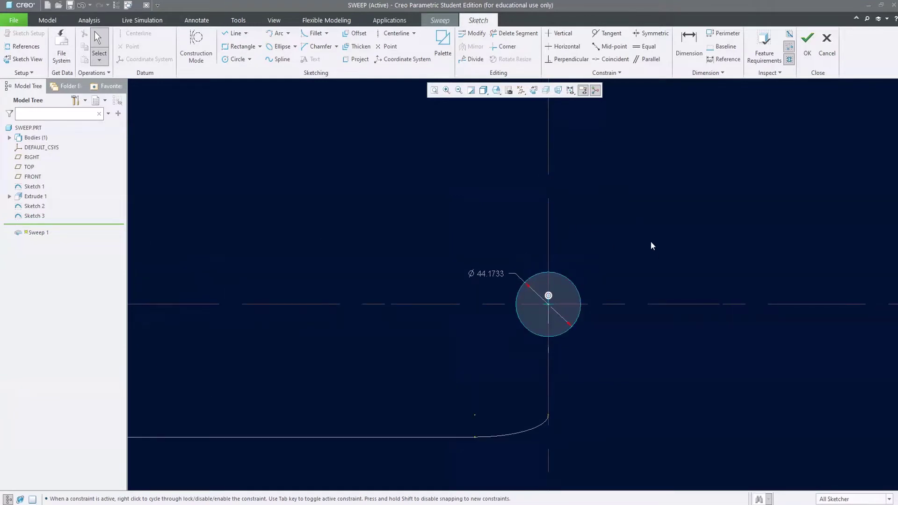
pyautogui.scroll(-3, 590, 241)
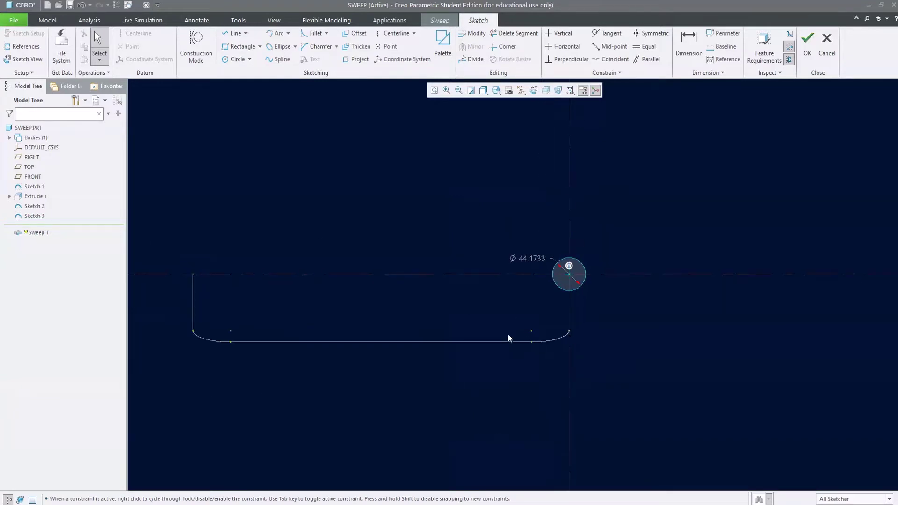
pyautogui.doubleClick(532, 259)
pyautogui.write('40')
pyautogui.press('Return')
pyautogui.click(813, 45)
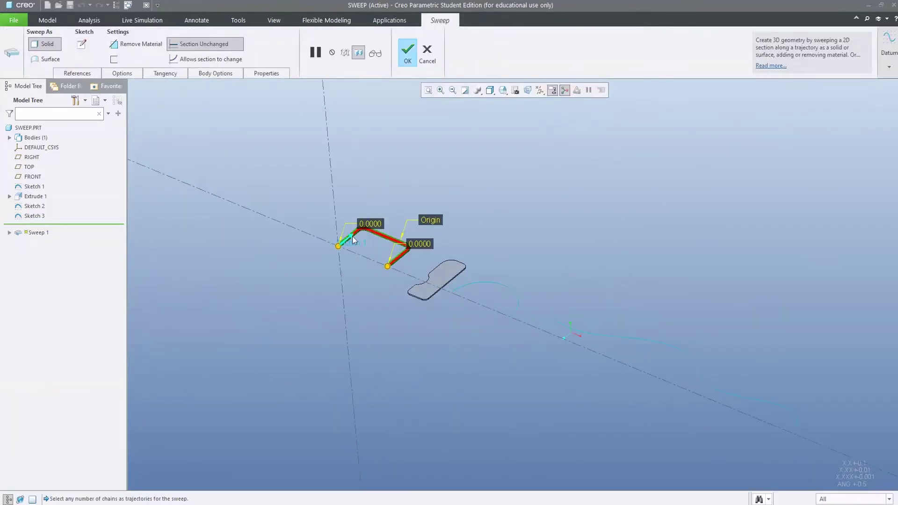
# Examine the solid sweep preview along the U-shaped trajectory, including its bends and both open ends
pyautogui.scroll(-4, 353, 240)
pyautogui.moveTo(354, 240); pyautogui.dragTo(240, 271, button='middle')
pyautogui.scroll(-4, 240, 271)
pyautogui.scroll(3, 381, 249)
pyautogui.moveTo(380, 250); pyautogui.dragTo(357, 267, button='middle')
pyautogui.scroll(-3, 357, 266)
pyautogui.scroll(-3, 284, 305)
pyautogui.scroll(2, 330, 275)
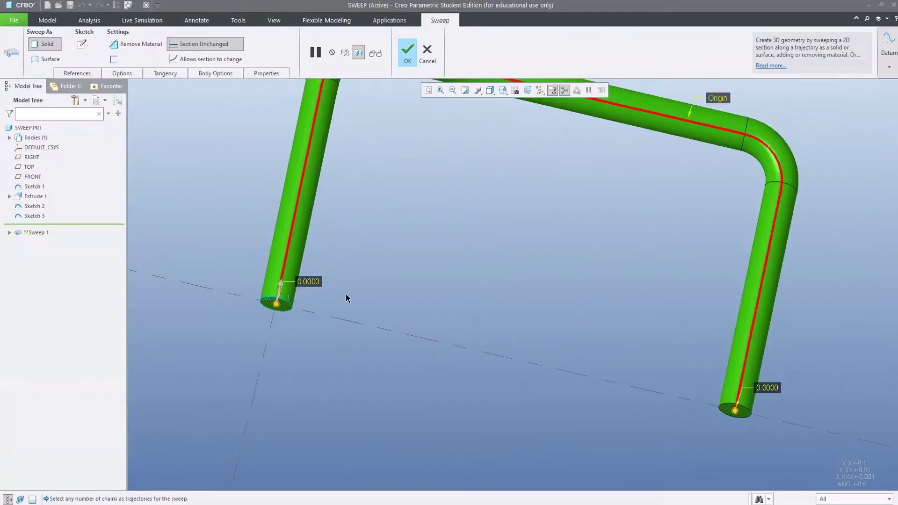
pyautogui.moveTo(346, 298); pyautogui.dragTo(388, 307, button='middle')
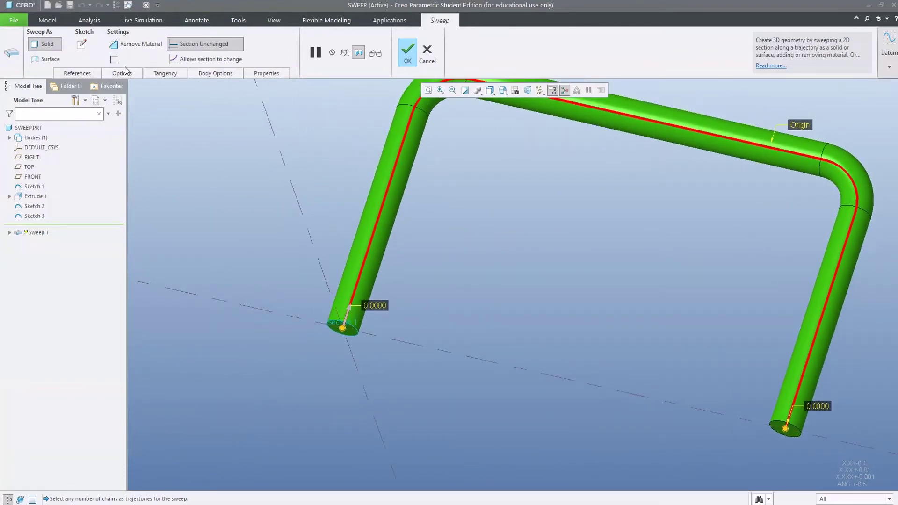
pyautogui.scroll(3, 308, 264)
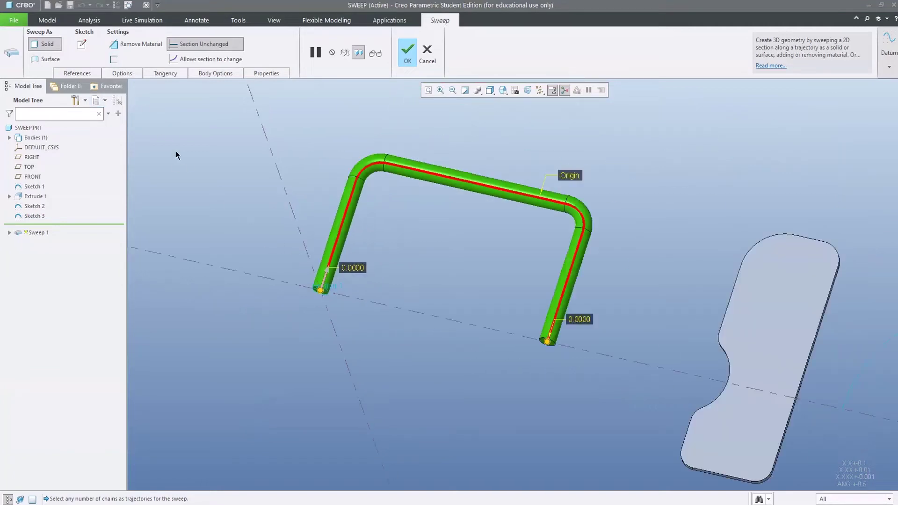
# Make the sweep a thin-walled tube with a wall thickness of 3, checking its open end
pyautogui.click(113, 59)
pyautogui.scroll(-5, 276, 306)
pyautogui.moveTo(311, 266); pyautogui.dragTo(343, 255, button='middle')
pyautogui.scroll(5, 340, 269)
pyautogui.scroll(-7, 293, 310)
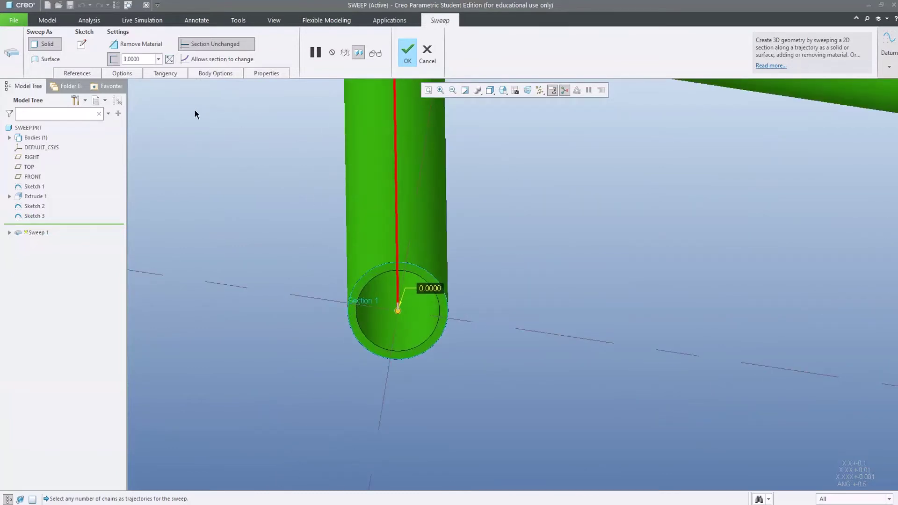
# Cycle the tube's wall thickness direction through outside, both sides and back to the inside of the section circle
pyautogui.click(169, 59)
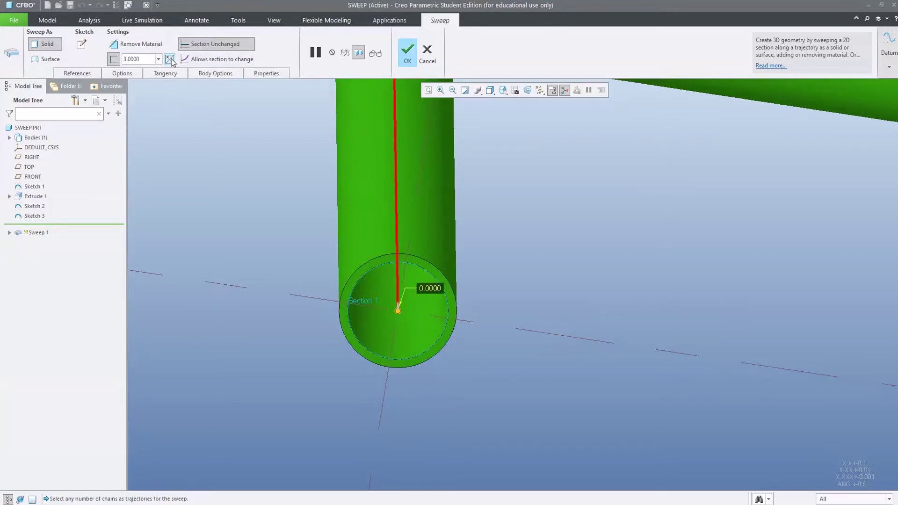
pyautogui.click(170, 59)
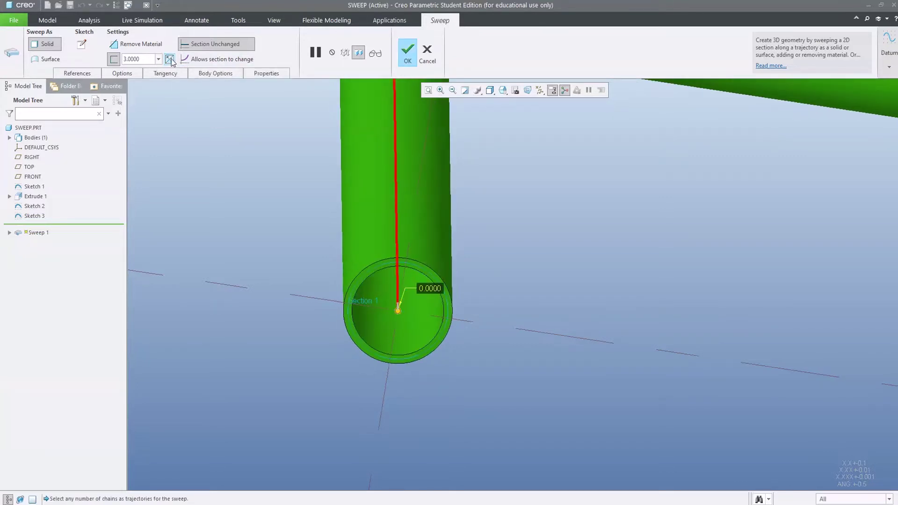
pyautogui.click(170, 59)
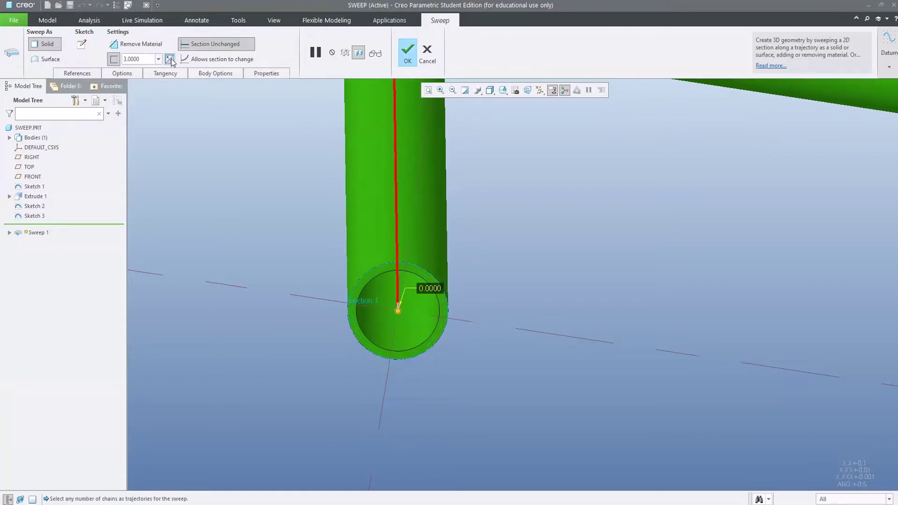
# Flip the tube wall repeatedly between outside, inside and both sides of the section circle to compare the results
pyautogui.click(170, 59)
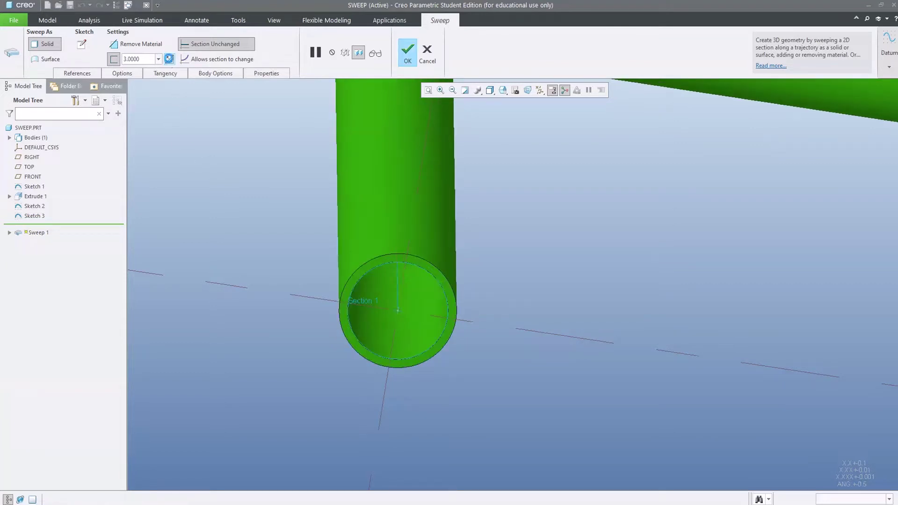
pyautogui.click(169, 60)
pyautogui.click(170, 60)
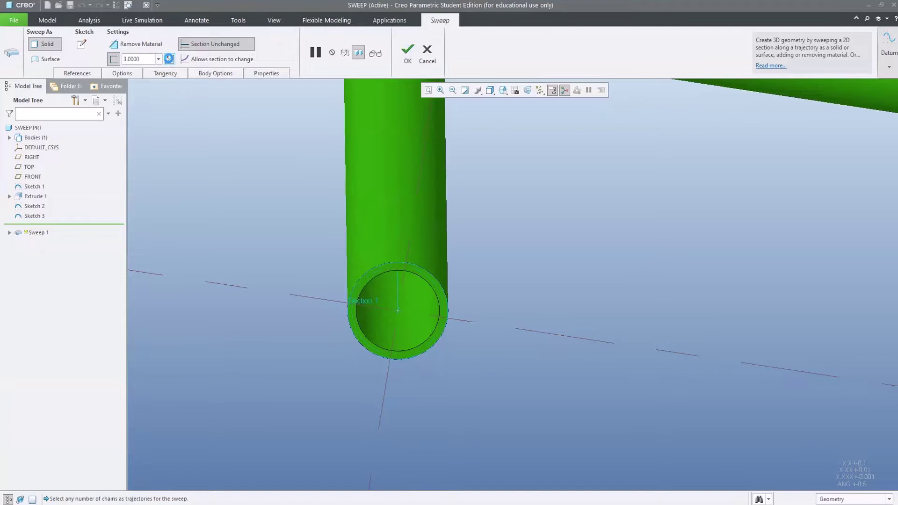
pyautogui.click(170, 61)
pyautogui.click(169, 62)
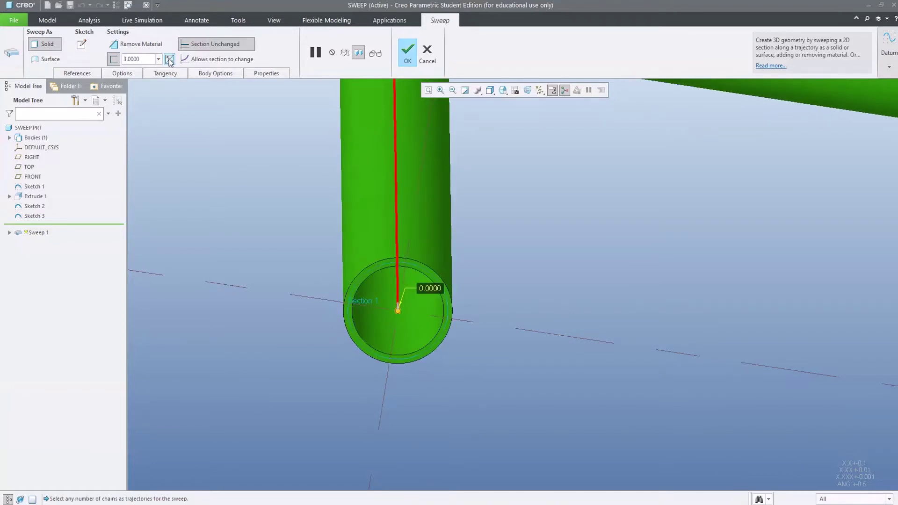
pyautogui.click(170, 61)
# Try the U-shaped sweep as a surface and switch it back to a solid, checking the end at the section circle
pyautogui.click(45, 60)
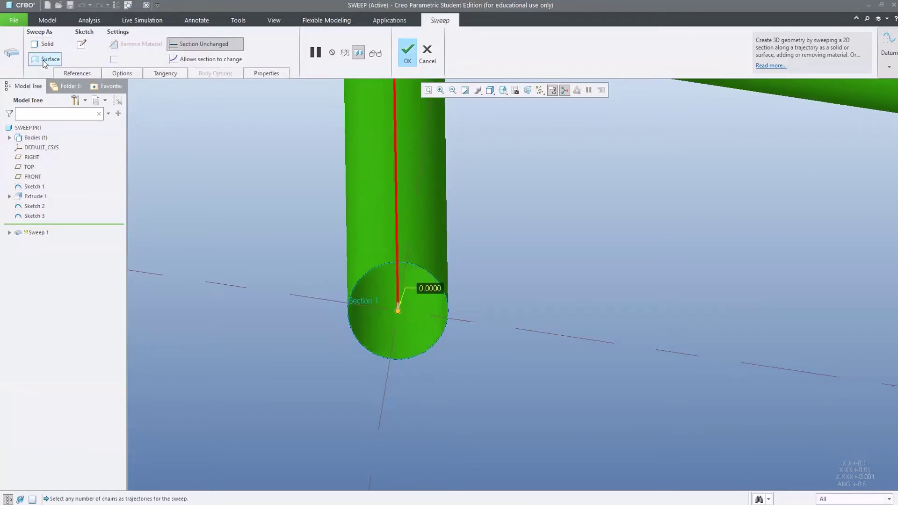
pyautogui.scroll(-4, 355, 243)
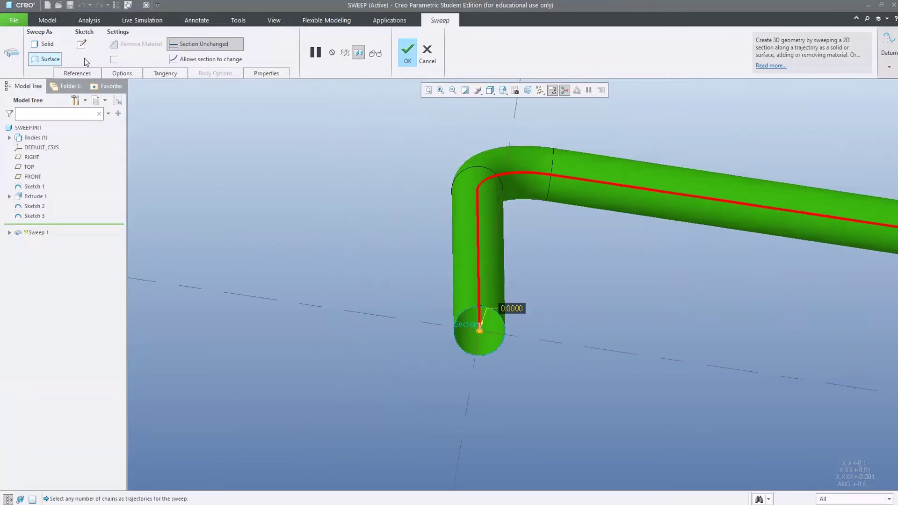
pyautogui.click(46, 44)
pyautogui.scroll(-5, 321, 218)
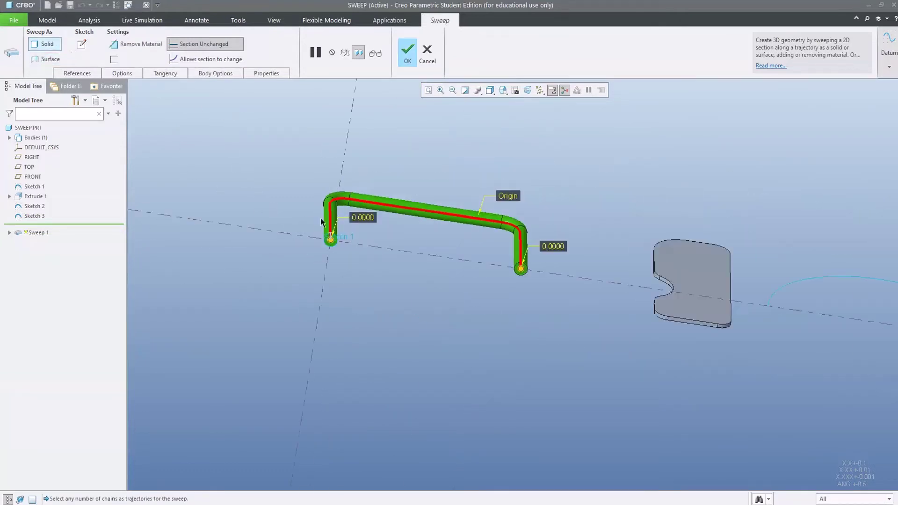
pyautogui.moveTo(321, 218); pyautogui.dragTo(333, 251, button='middle')
pyautogui.scroll(8, 333, 251)
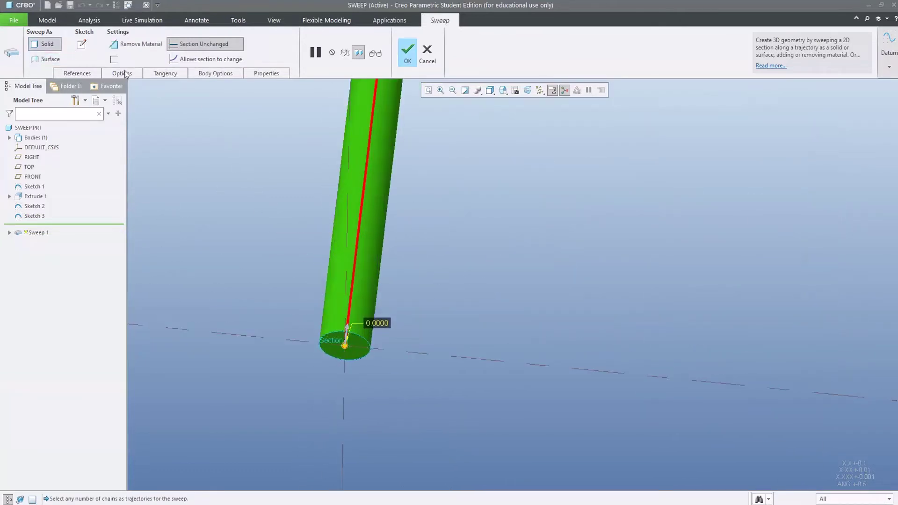
# Make the U-shaped sweep thin-walled with a thickness of 3 and complete the feature
pyautogui.click(114, 59)
pyautogui.scroll(-5, 269, 240)
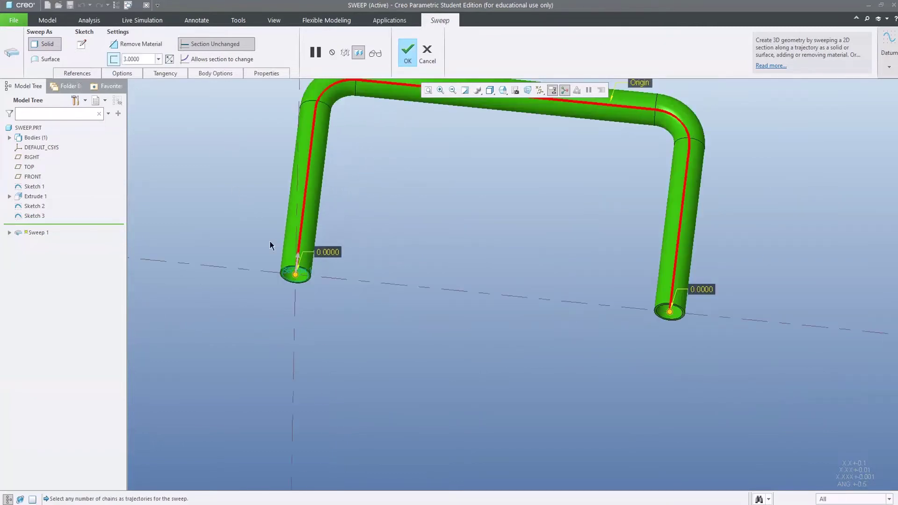
pyautogui.middleClick(366, 239)
pyautogui.scroll(-3, 526, 273)
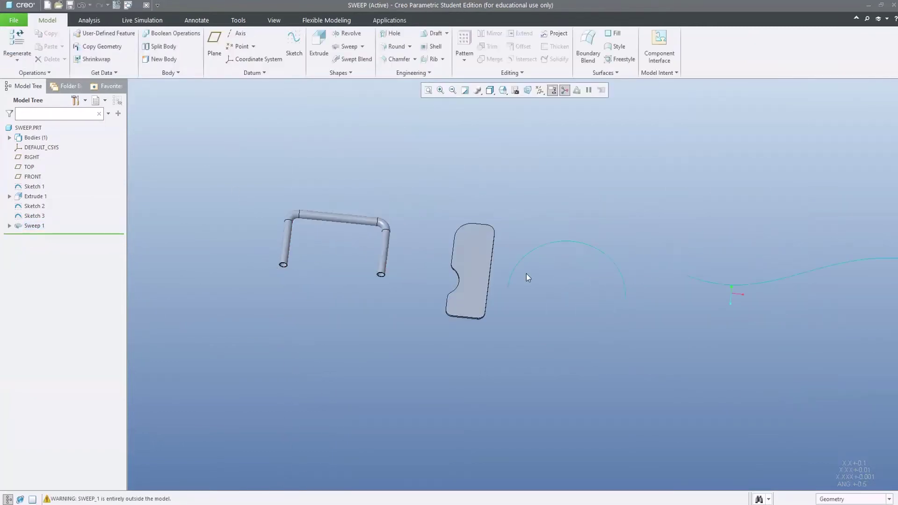
# Try a sweep along the plate's upper edges using a rule-based chain set to Complete loop, and discard the feature
pyautogui.scroll(4, 538, 291)
pyautogui.moveTo(538, 290); pyautogui.dragTo(264, 347, button='middle')
pyautogui.scroll(2, 264, 347)
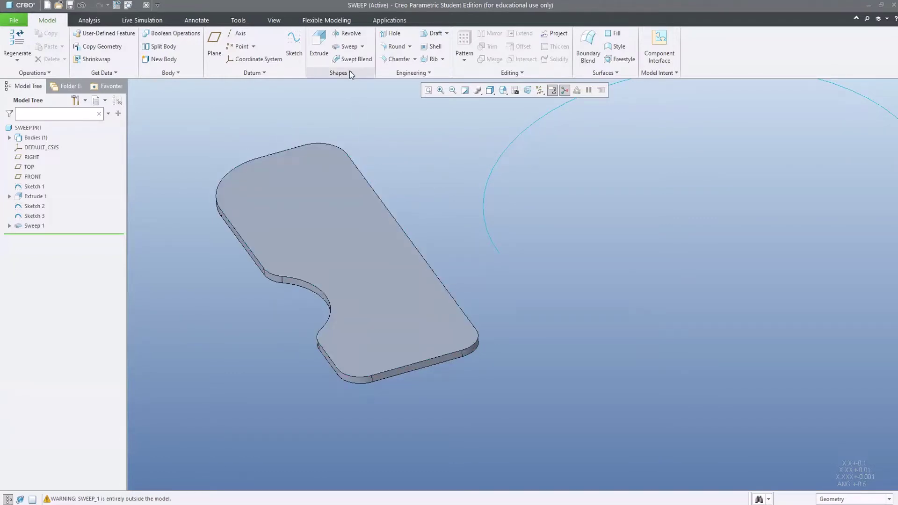
pyautogui.click(344, 46)
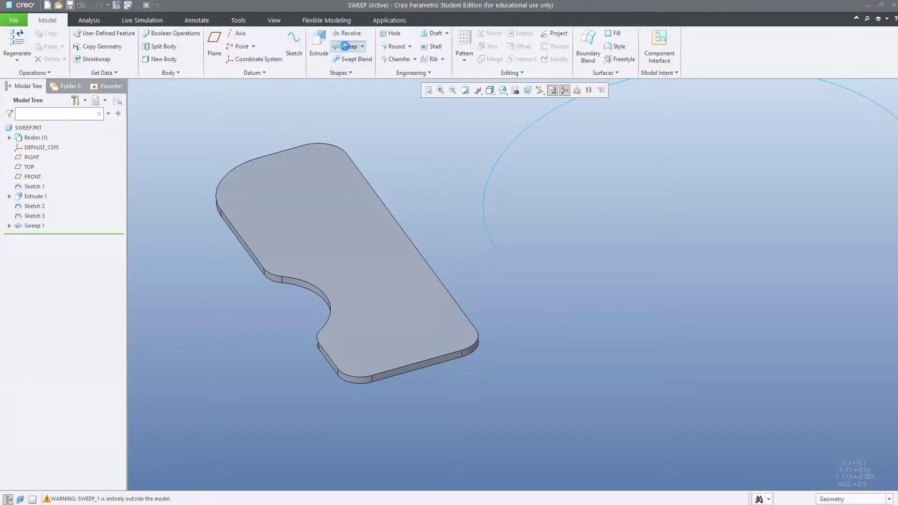
pyautogui.click(400, 226)
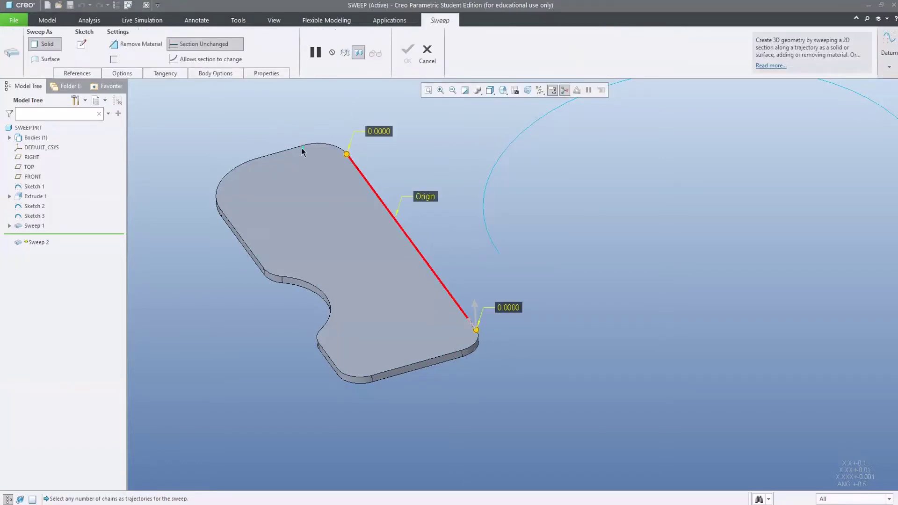
pyautogui.click(83, 74)
pyautogui.click(168, 151)
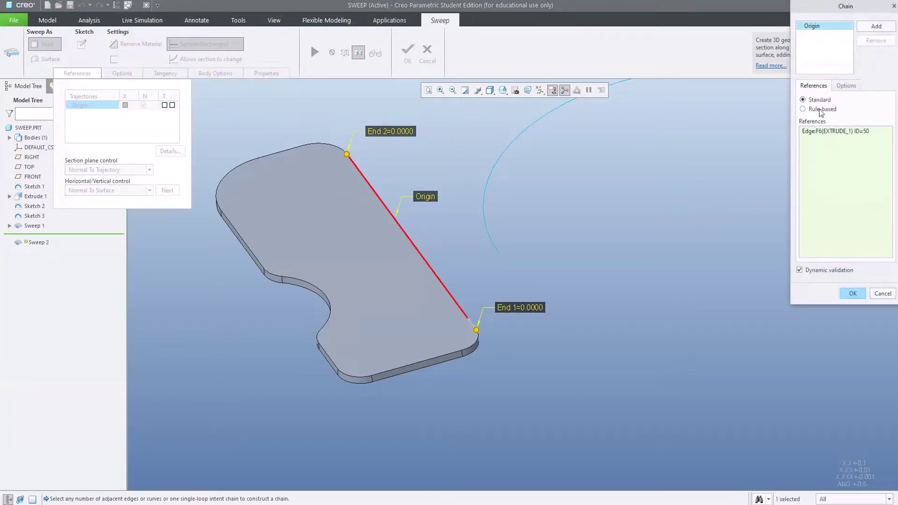
pyautogui.click(810, 111)
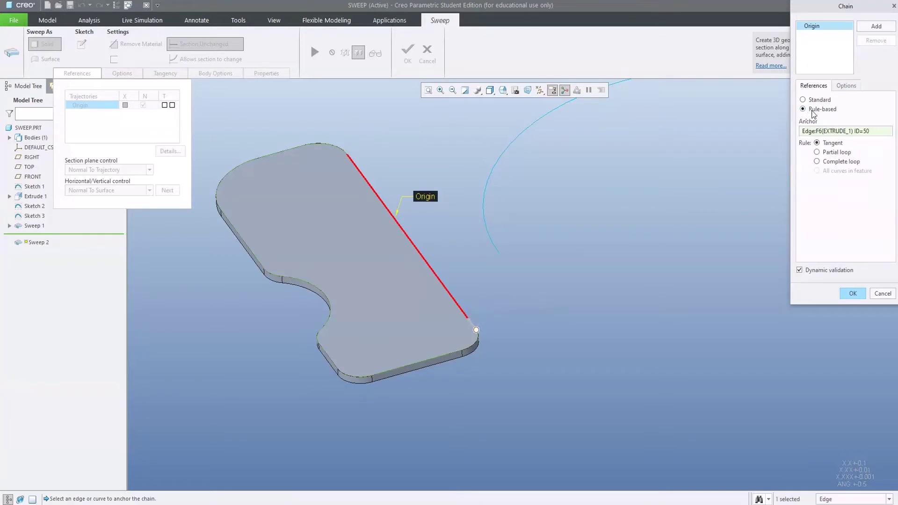
pyautogui.click(835, 163)
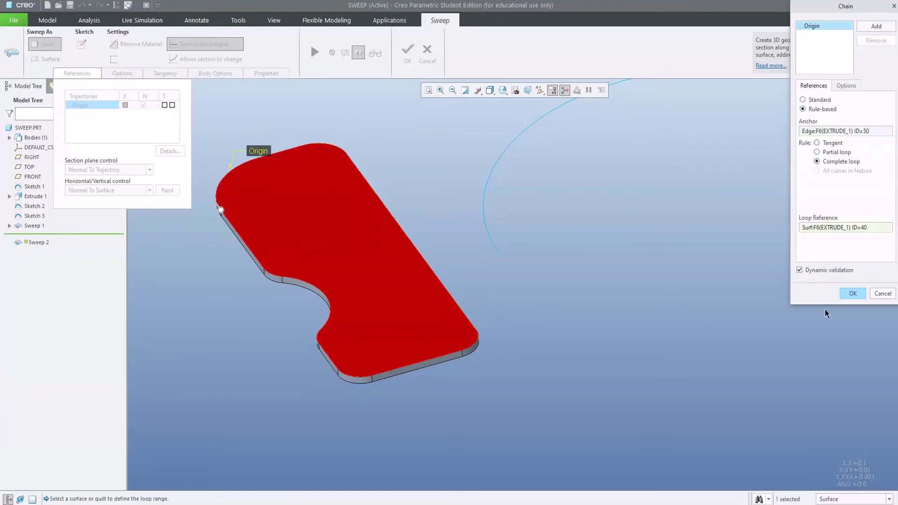
pyautogui.click(852, 294)
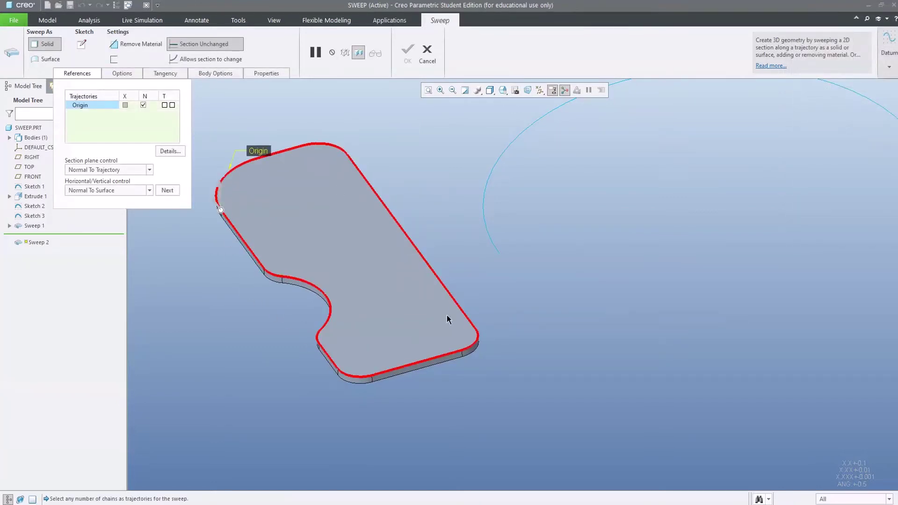
pyautogui.click(427, 50)
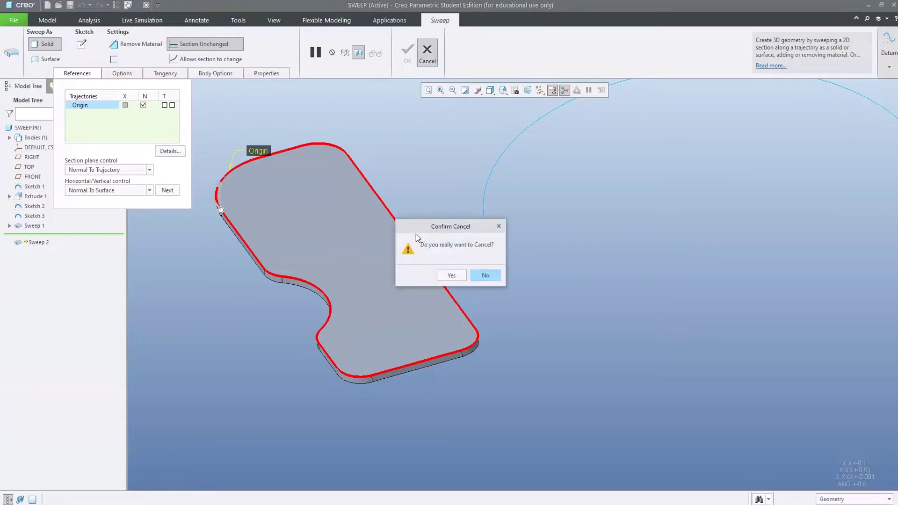
pyautogui.click(448, 276)
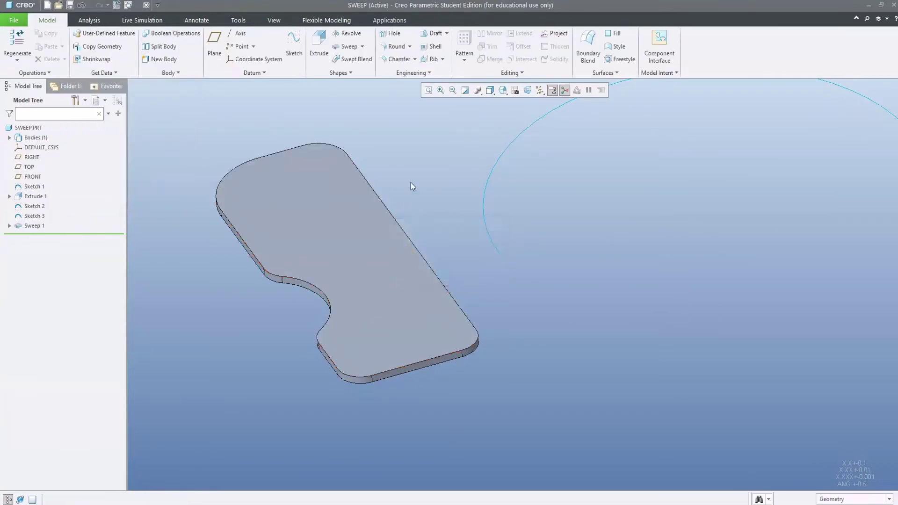
# Select the complete edge loop around the plate's upper face and start a Sweep with it as the trajectory
pyautogui.click(419, 254)
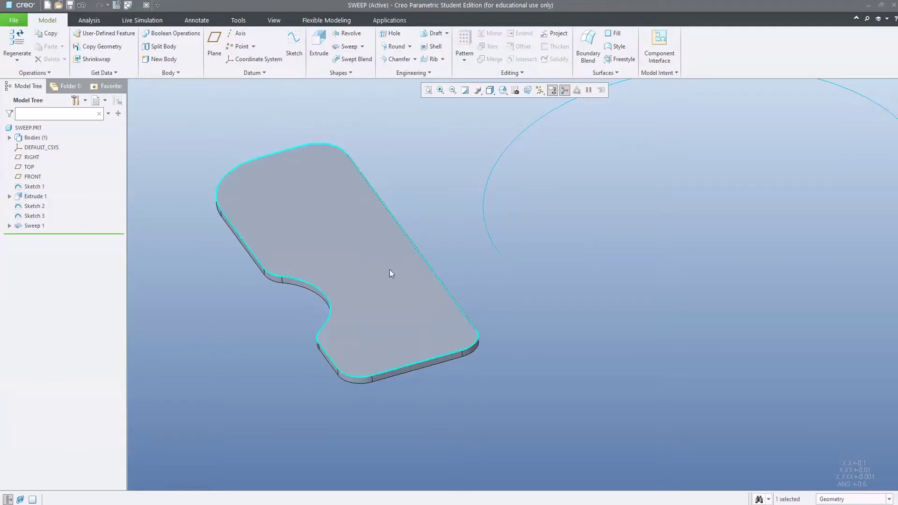
pyautogui.click(374, 277)
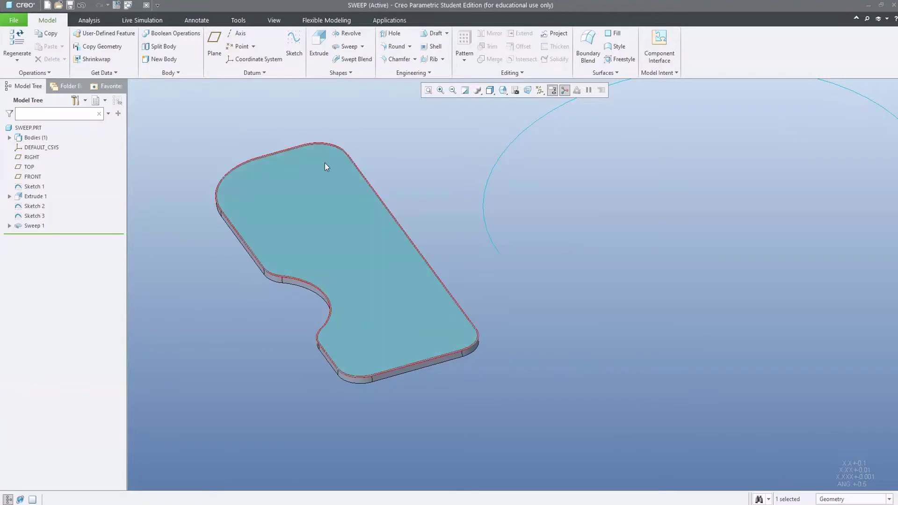
pyautogui.click(348, 47)
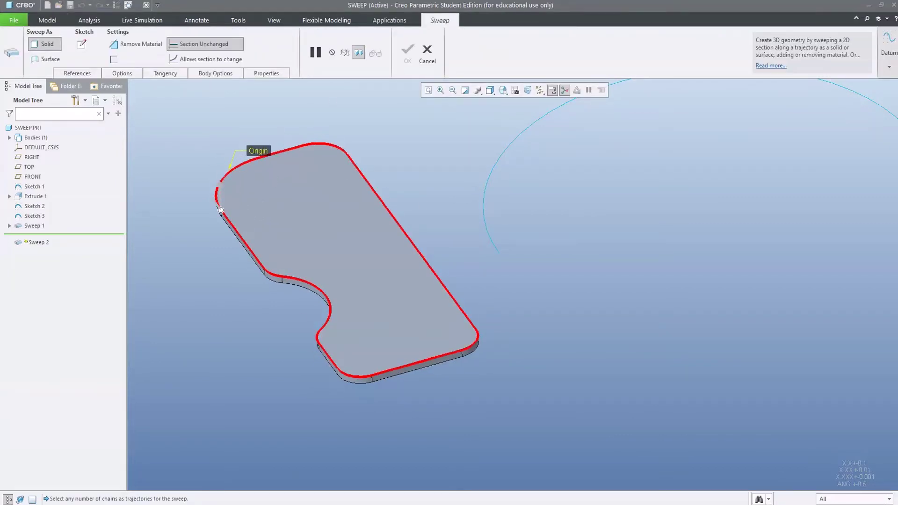
# Sketch the sweep section as a narrow upright line rectangle on the plate's upper outer corner, about 6 wide and 34 high
pyautogui.click(84, 45)
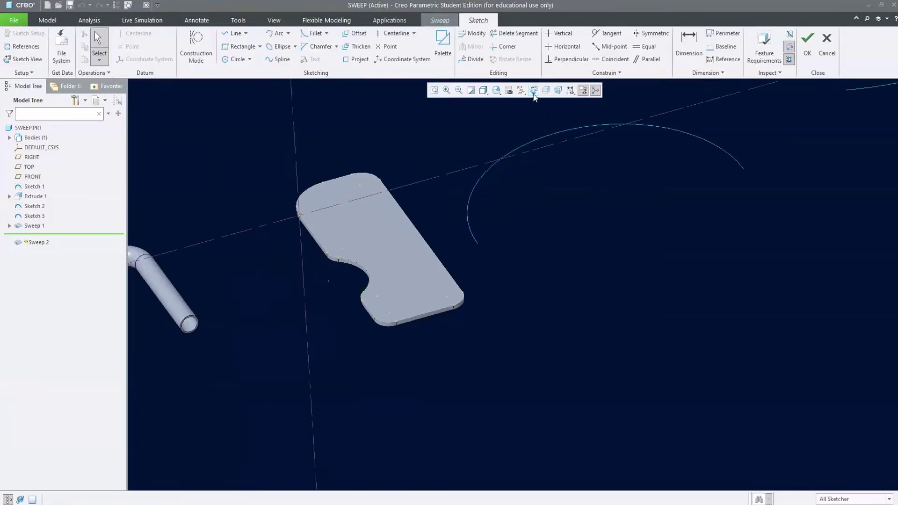
pyautogui.click(534, 91)
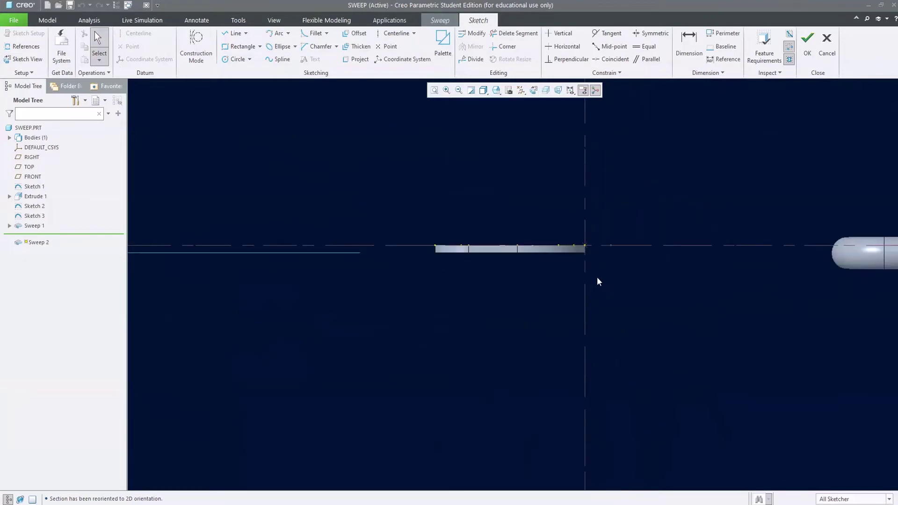
pyautogui.scroll(5, 582, 232)
pyautogui.rightClick(667, 226)
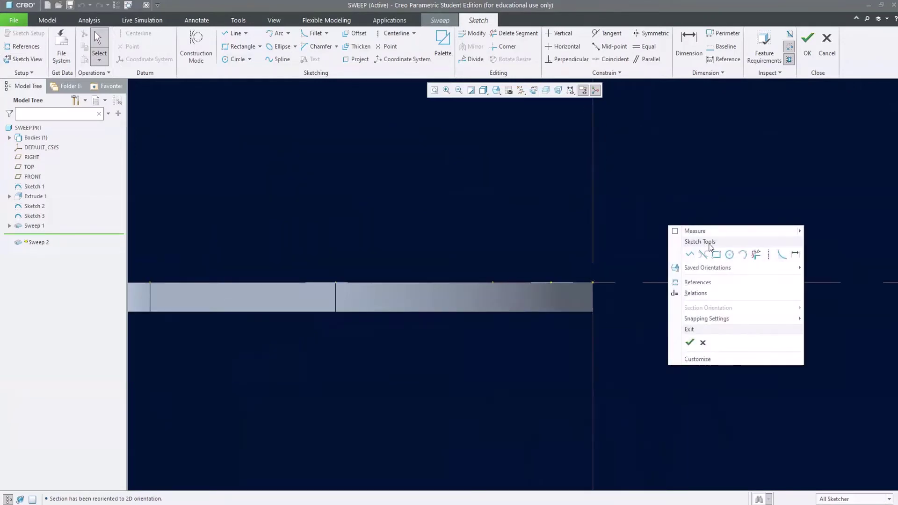
pyautogui.click(689, 254)
pyautogui.click(593, 282)
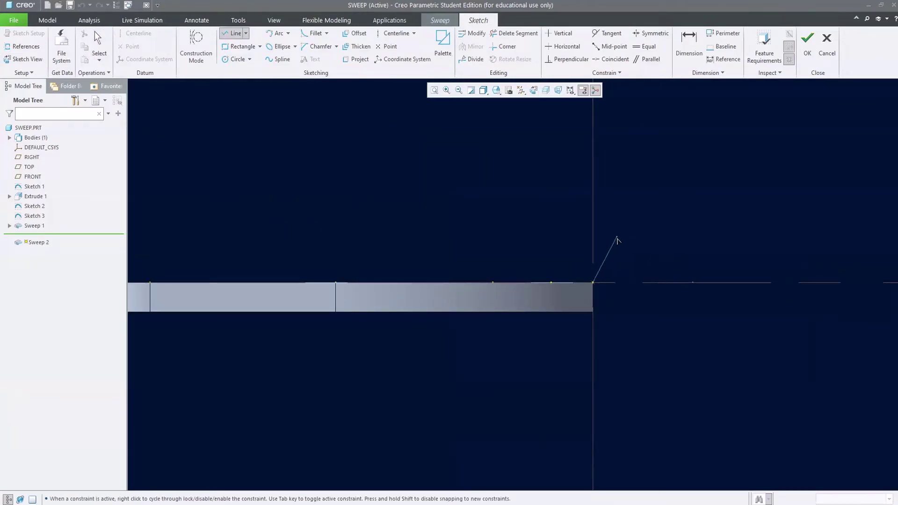
pyautogui.click(592, 183)
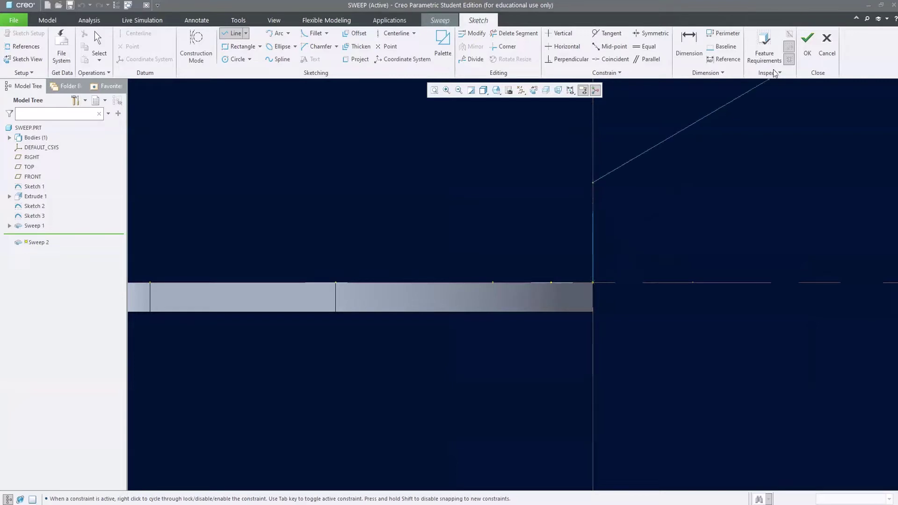
pyautogui.click(576, 282)
pyautogui.click(593, 282)
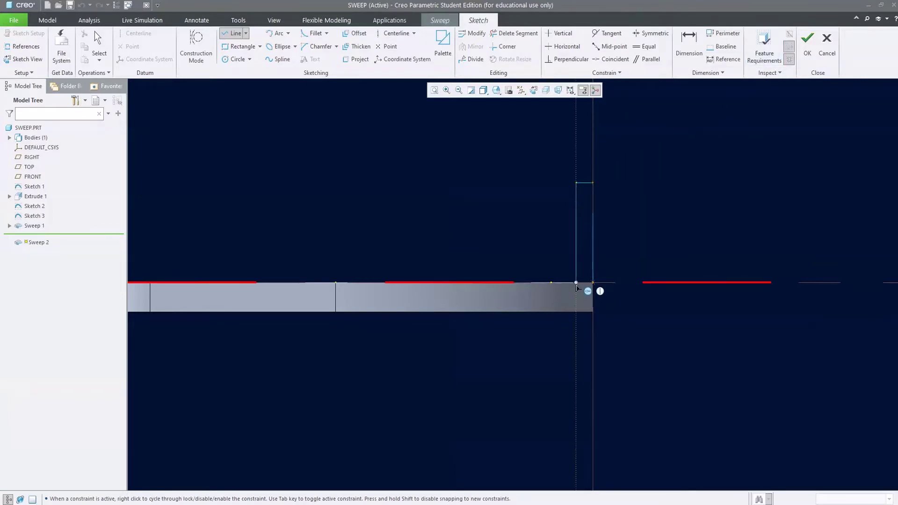
pyautogui.middleClick(593, 266)
# Trim off the short base line segment that extends beyond the plate's outer edge in the section sketch
pyautogui.scroll(5, 590, 274)
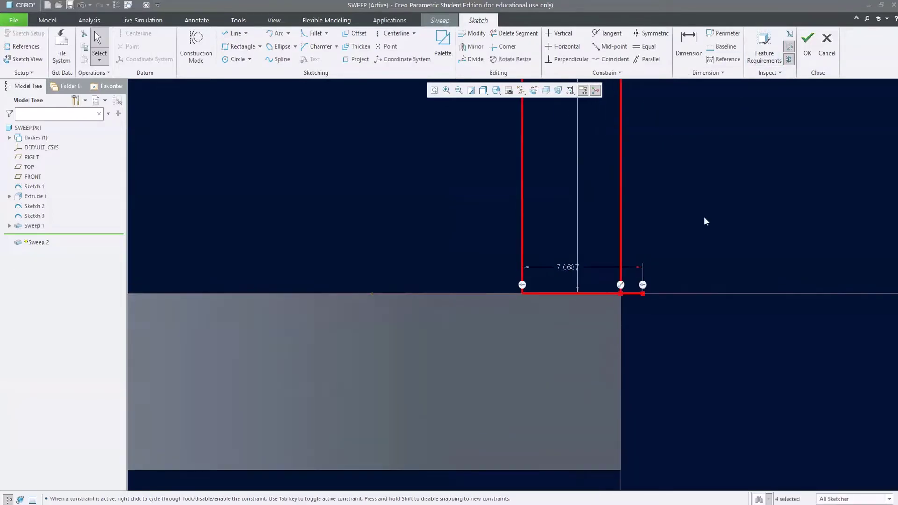
pyautogui.click(513, 33)
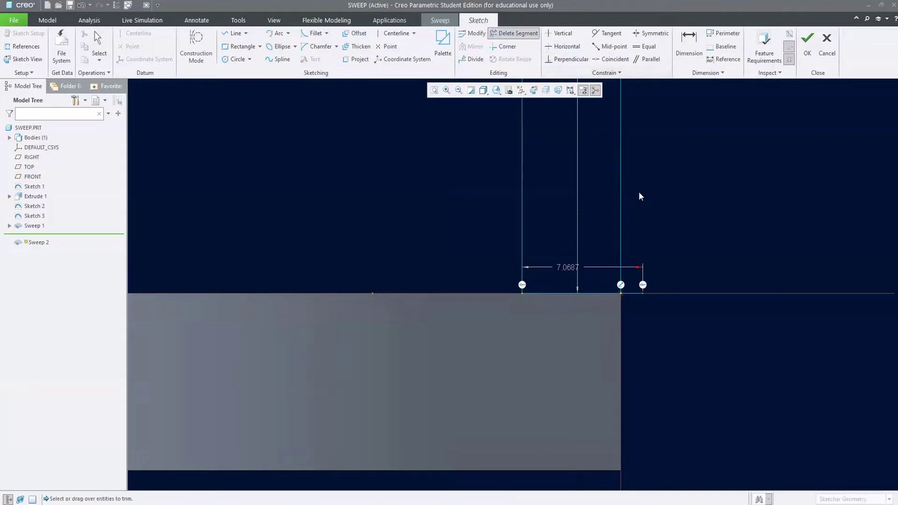
pyautogui.click(639, 294)
pyautogui.middleClick(687, 215)
pyautogui.scroll(-5, 685, 215)
pyautogui.scroll(-5, 602, 208)
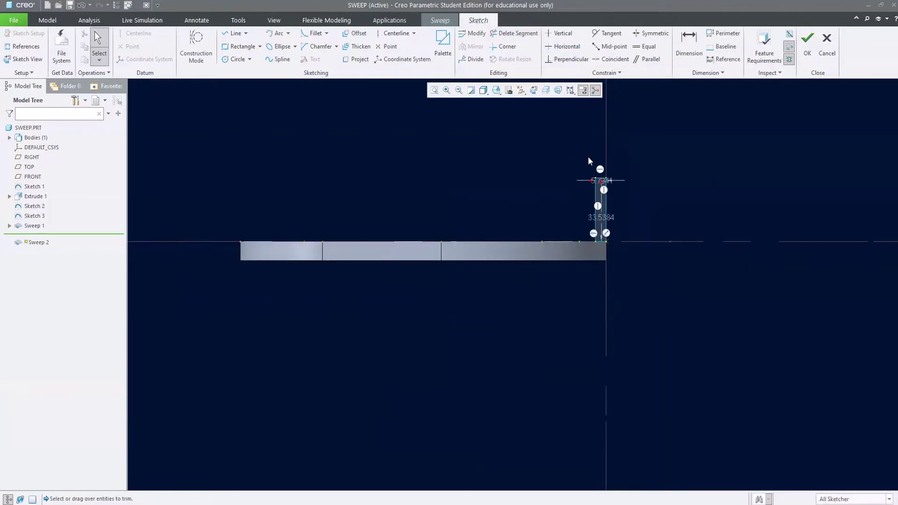
# Finish the section sketch and complete the solid sweep as a raised rim around the plate
pyautogui.click(808, 42)
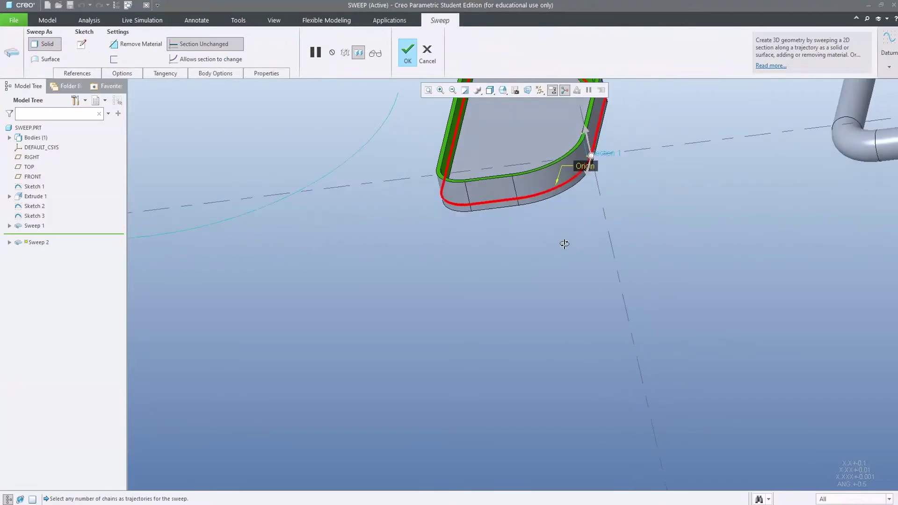
pyautogui.middleClick(431, 217)
pyautogui.scroll(-3, 428, 217)
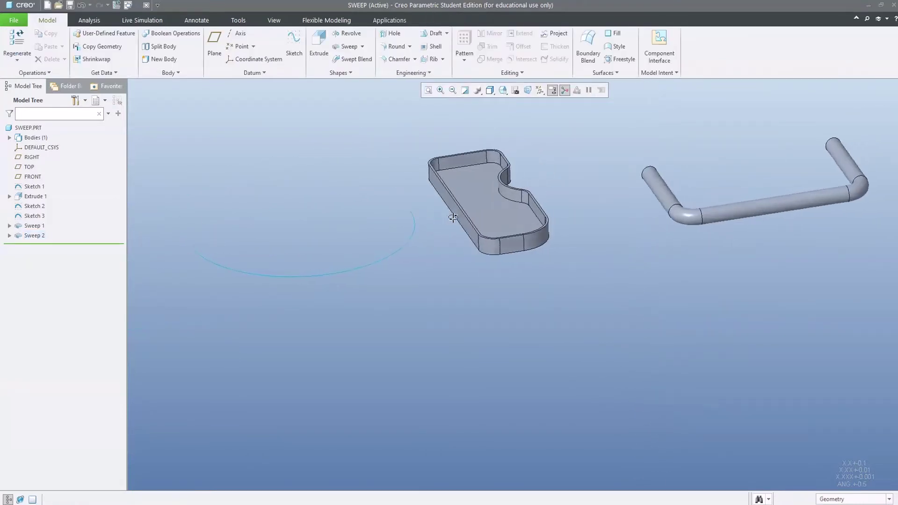
pyautogui.moveTo(428, 217); pyautogui.dragTo(419, 221, button='middle')
# Reopen the definition of the plate's rim sweep and open its section sketch for editing
pyautogui.rightClick(29, 236)
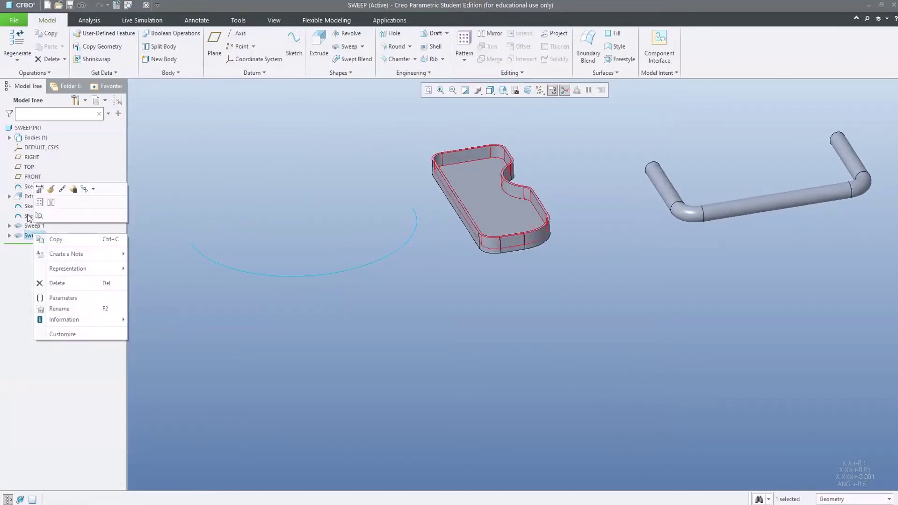
pyautogui.click(50, 190)
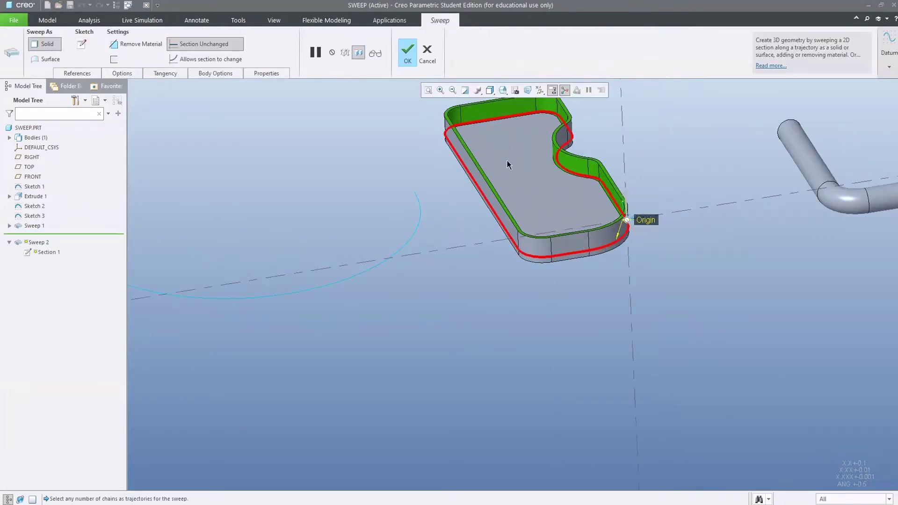
pyautogui.rightClick(507, 162)
pyautogui.click(516, 144)
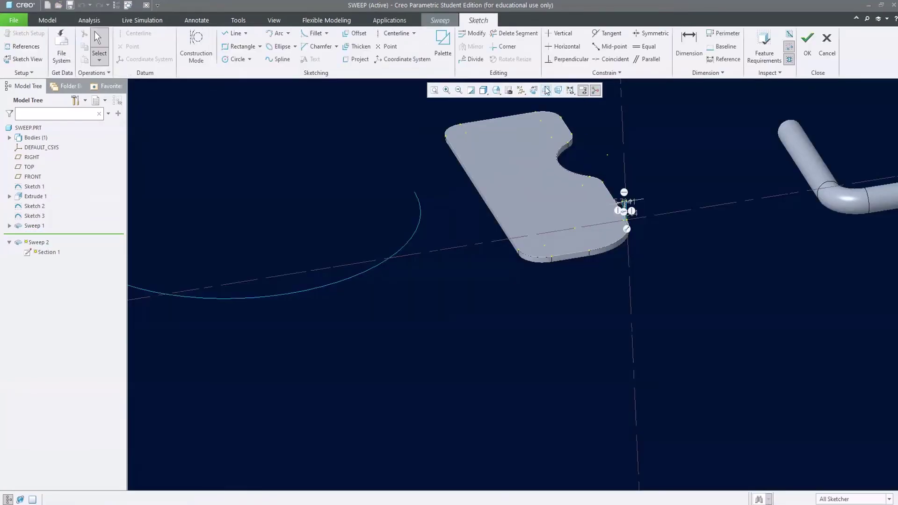
# Turn the rim's section sketch to the 2D sketch view and delete the whole rectangular profile
pyautogui.click(546, 90)
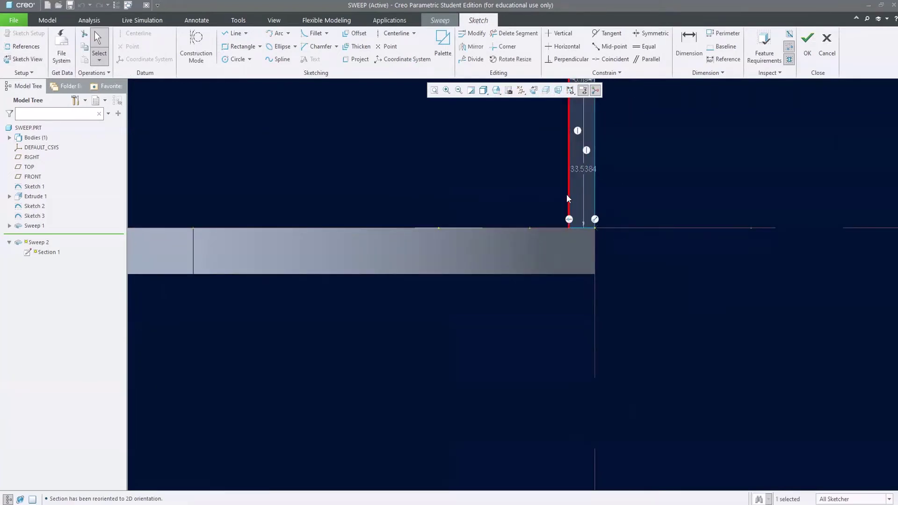
pyautogui.scroll(-2, 582, 203)
pyautogui.moveTo(541, 164); pyautogui.dragTo(591, 254)
pyautogui.press('Delete')
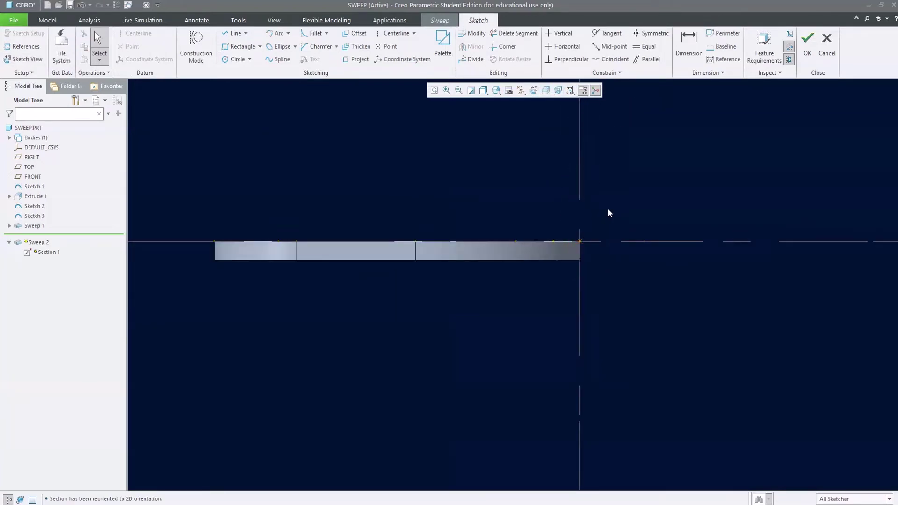
# Sketch a closed line profile on the plate's upper outer corner, with a rectangular notch and a lower undercut on its inner side
pyautogui.rightClick(608, 209)
pyautogui.click(630, 238)
pyautogui.scroll(3, 571, 240)
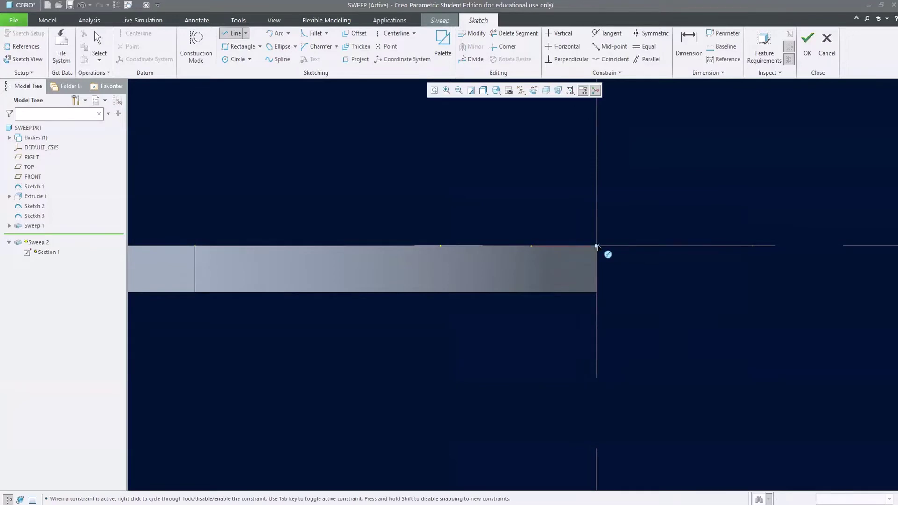
pyautogui.click(597, 102)
pyautogui.click(508, 103)
pyautogui.click(517, 134)
pyautogui.click(542, 131)
pyautogui.click(542, 164)
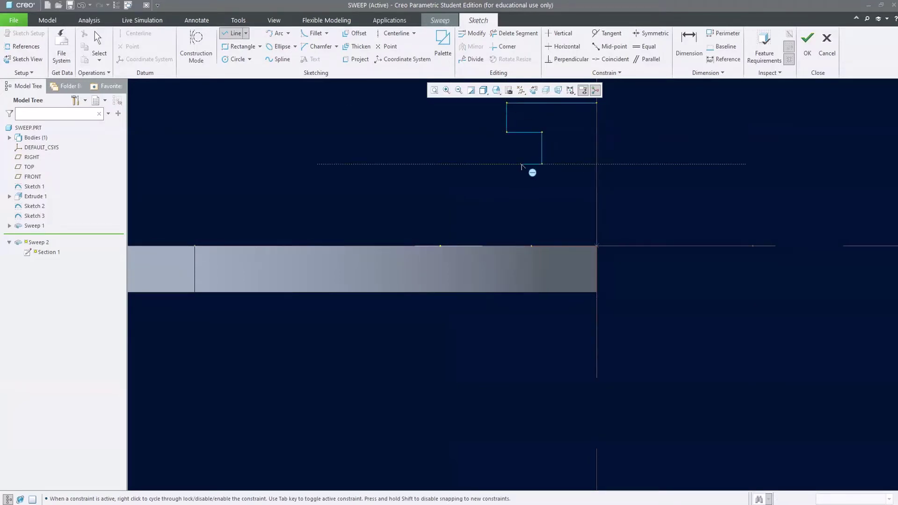
pyautogui.click(506, 164)
pyautogui.click(507, 187)
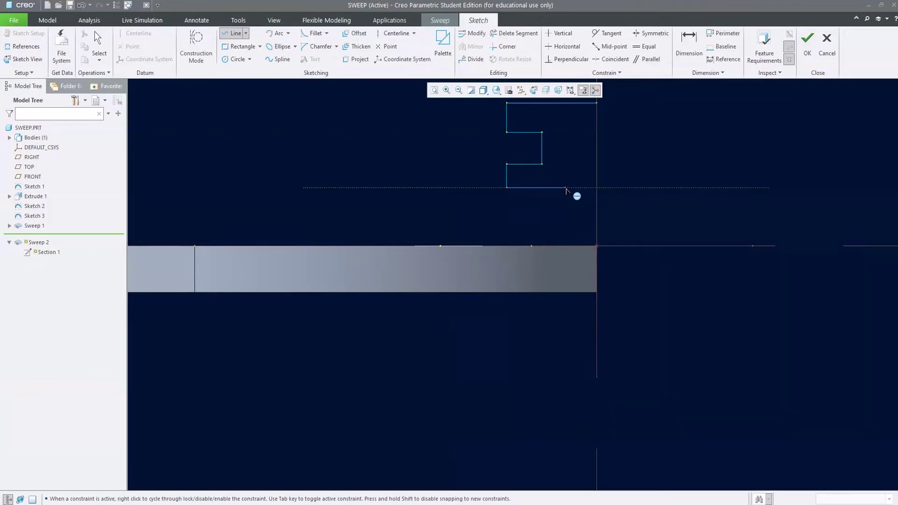
pyautogui.click(570, 187)
pyautogui.click(570, 224)
pyautogui.click(578, 245)
pyautogui.click(596, 246)
# Finish the redrawn section sketch and complete the plate's solid rim sweep
pyautogui.middleClick(678, 200)
pyautogui.middleClick(673, 199)
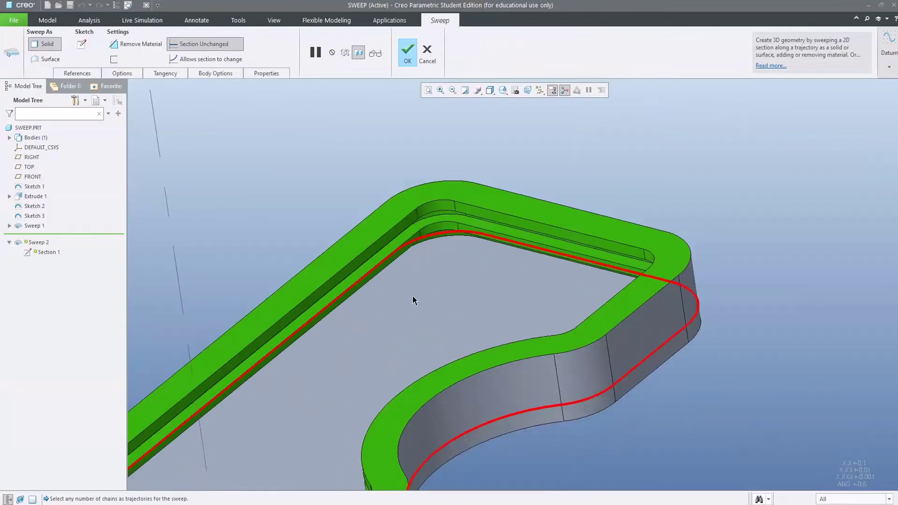
pyautogui.middleClick(390, 195)
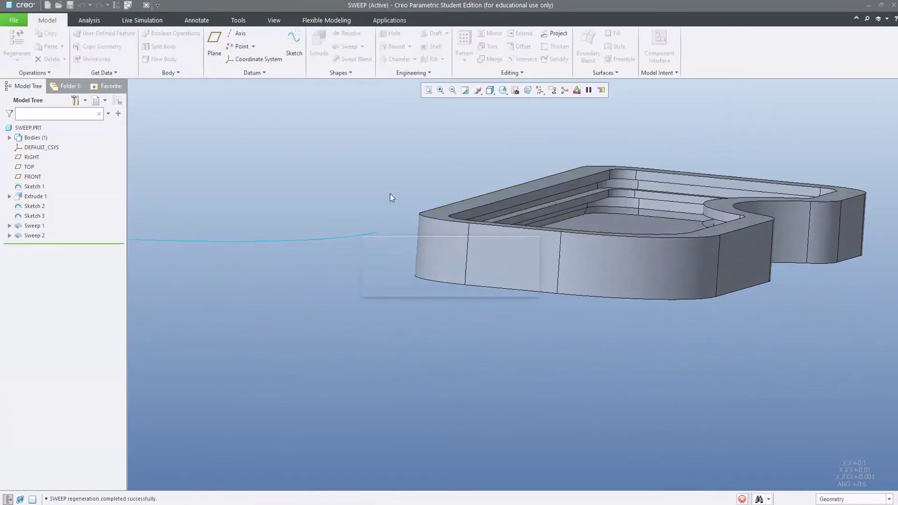
# Examine the notched rim around the plate from several angles, along with the overall part
pyautogui.scroll(-3, 391, 198)
pyautogui.moveTo(390, 197); pyautogui.dragTo(483, 251, button='middle')
pyautogui.scroll(5, 483, 251)
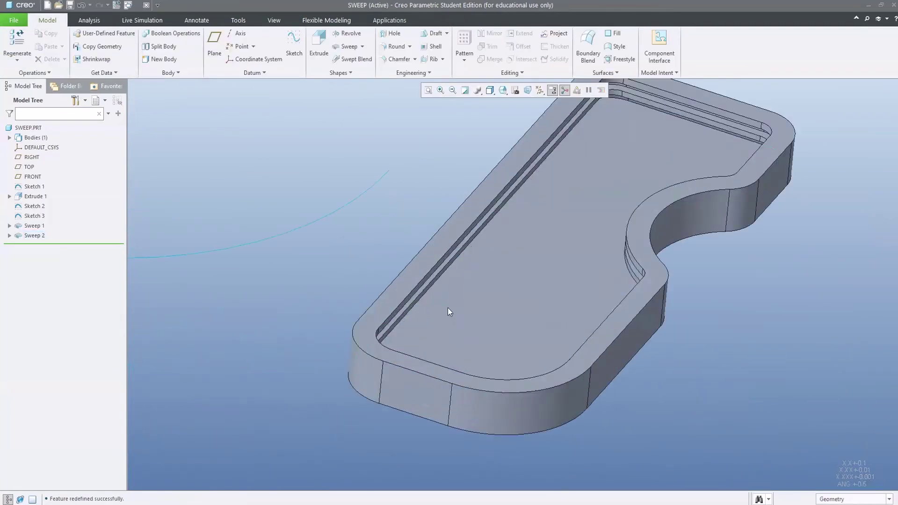
pyautogui.scroll(-3, 485, 309)
pyautogui.moveTo(484, 309); pyautogui.dragTo(505, 345, button='middle')
pyautogui.scroll(-3, 520, 303)
pyautogui.moveTo(436, 317); pyautogui.dragTo(394, 291, button='middle')
pyautogui.scroll(4, 456, 262)
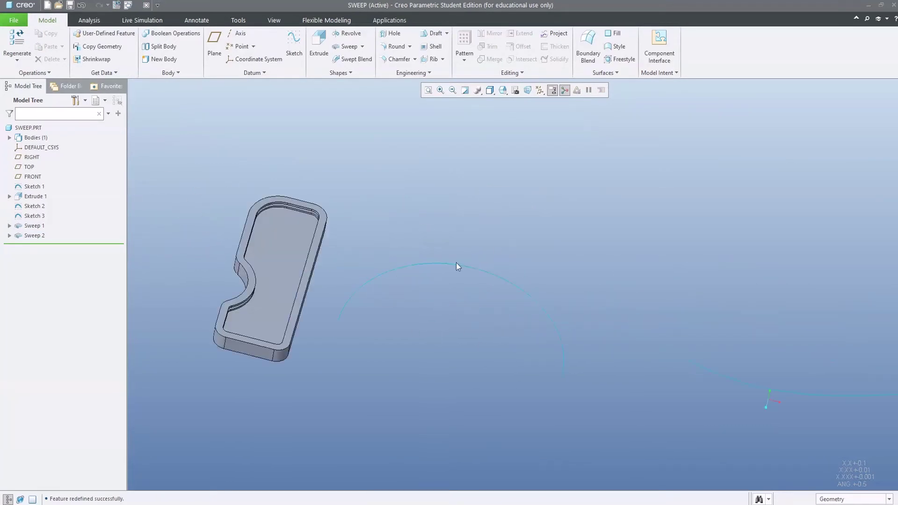
pyautogui.scroll(-2, 443, 318)
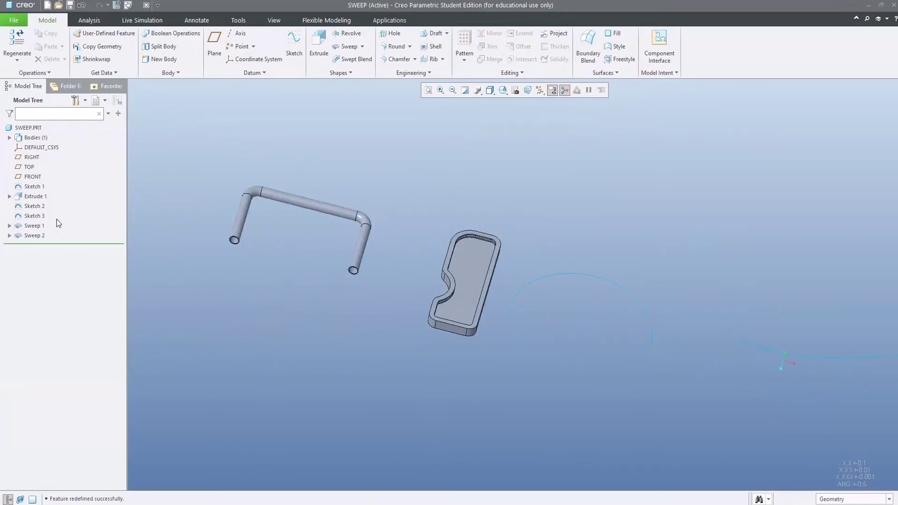
# Suppress Sketch 1 and Extrude 1 together with their dependent sweeps
pyautogui.click(35, 196)
pyautogui.keyDown('ctrl'); pyautogui.click(31, 187); pyautogui.keyUp('ctrl')
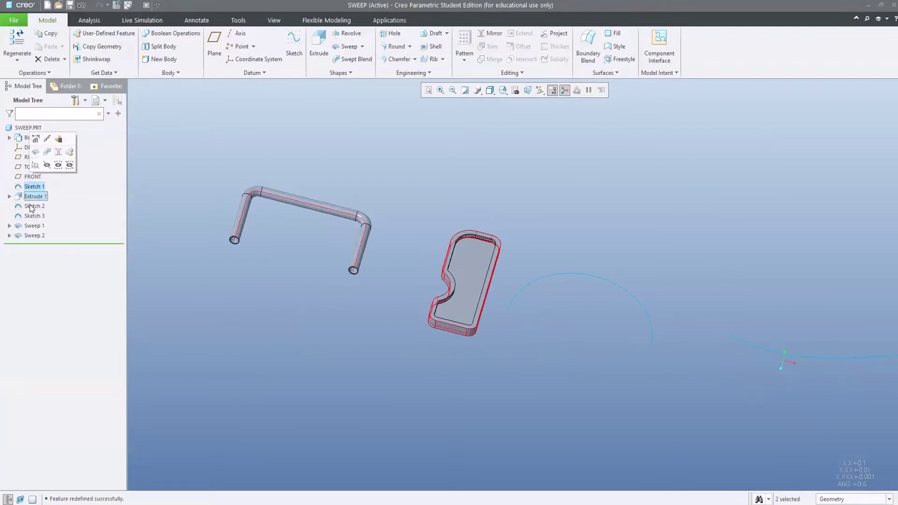
pyautogui.keyDown('ctrl'); pyautogui.click(31, 206); pyautogui.keyUp('ctrl')
pyautogui.click(34, 196)
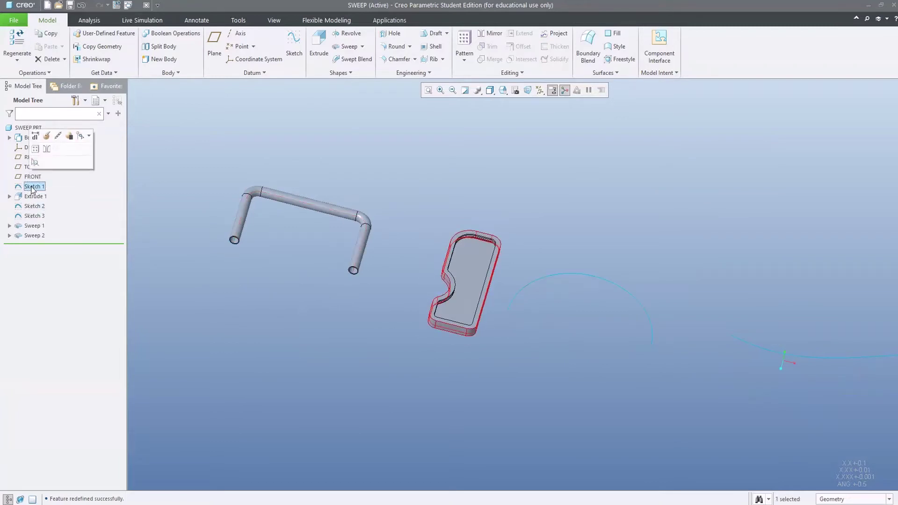
pyautogui.rightClick(46, 195)
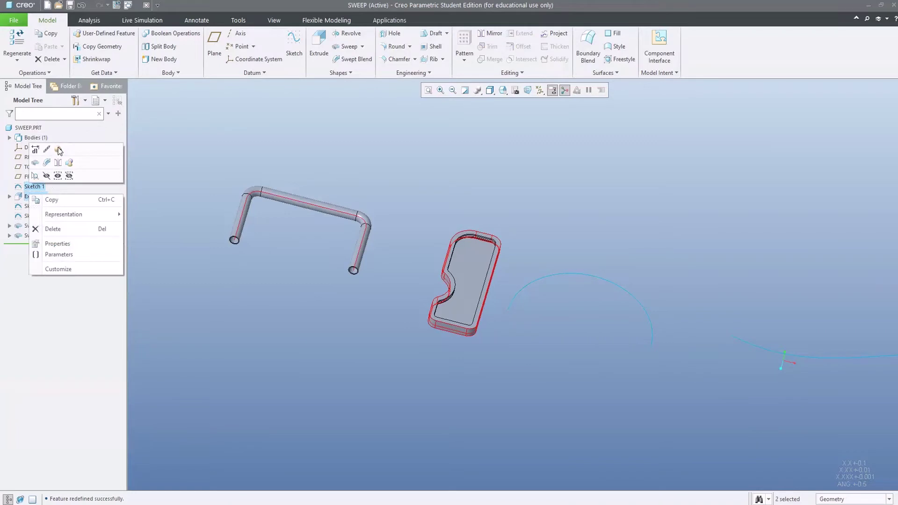
pyautogui.click(58, 150)
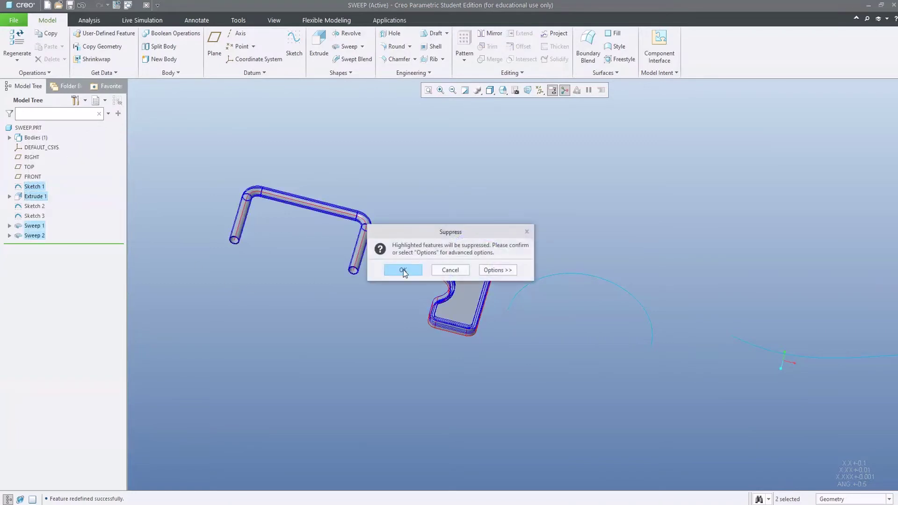
pyautogui.click(403, 269)
# Start a solid sweep with the Sketch 2 arc as its trajectory and open the section sketch
pyautogui.click(522, 287)
pyautogui.moveTo(523, 287)
pyautogui.mouseDown(button='middle')
pyautogui.moveTo(480, 294)
pyautogui.moveTo(584, 354)
pyautogui.mouseUp(button='middle')
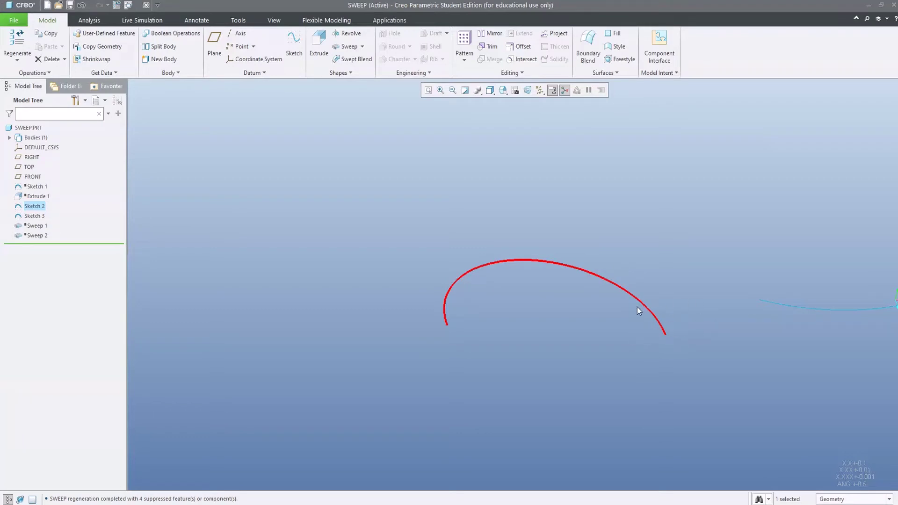
pyautogui.click(402, 123)
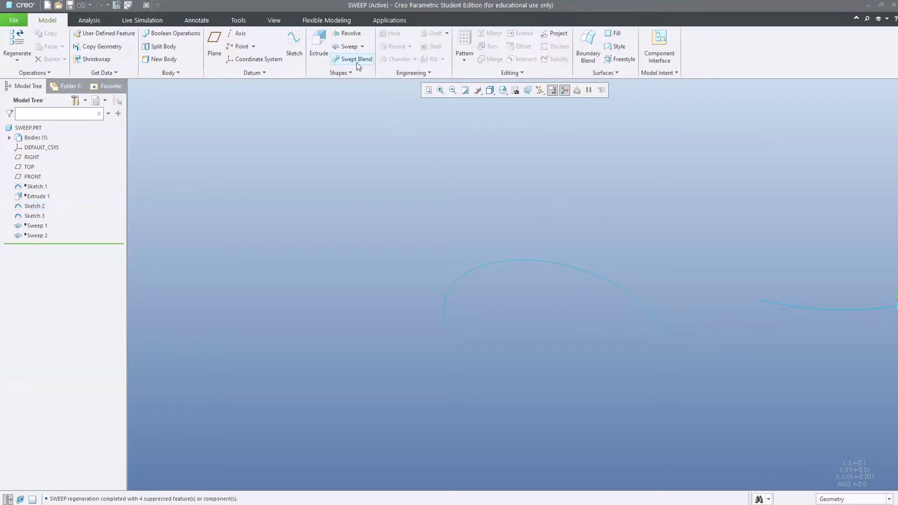
pyautogui.click(527, 259)
pyautogui.scroll(5, 572, 304)
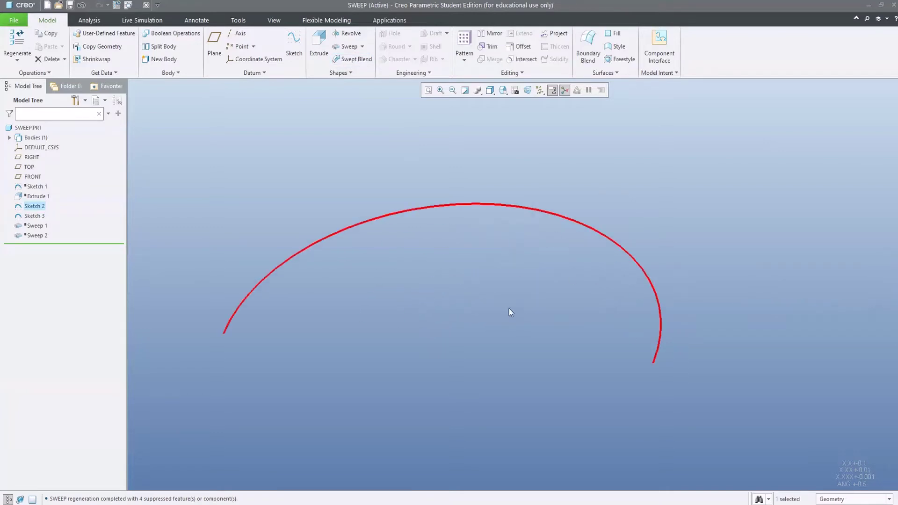
pyautogui.scroll(-3, 529, 323)
pyautogui.scroll(1, 369, 252)
pyautogui.click(328, 177)
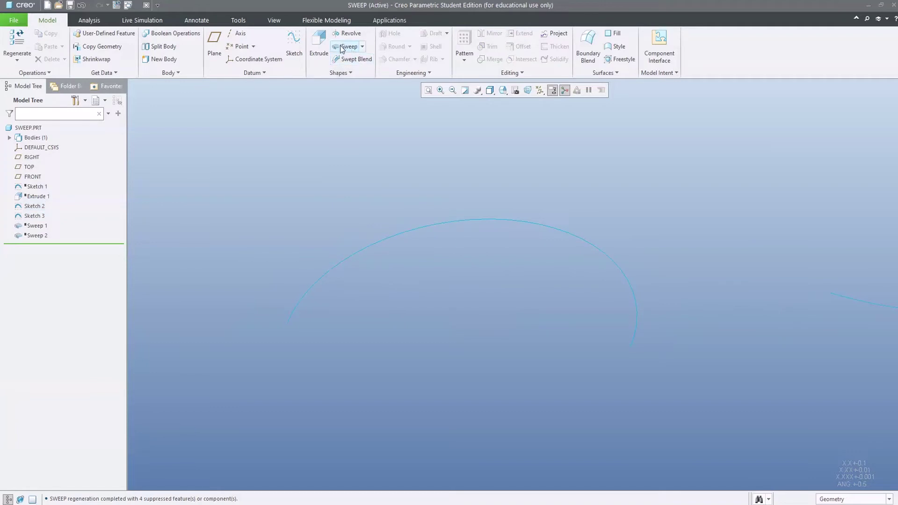
pyautogui.click(341, 47)
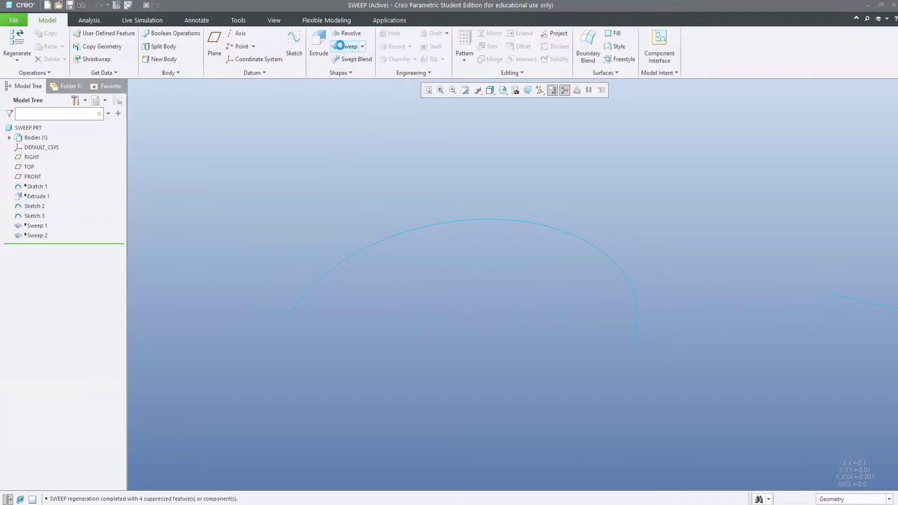
pyautogui.click(392, 235)
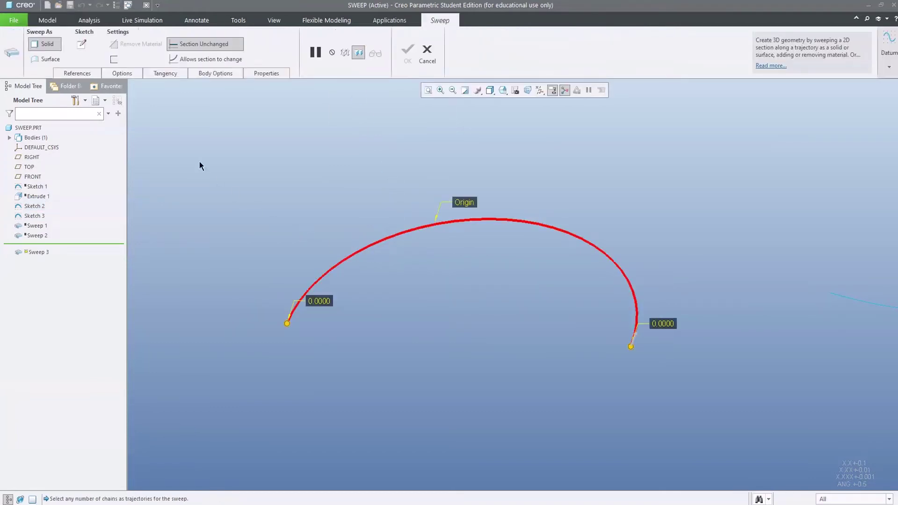
pyautogui.click(82, 45)
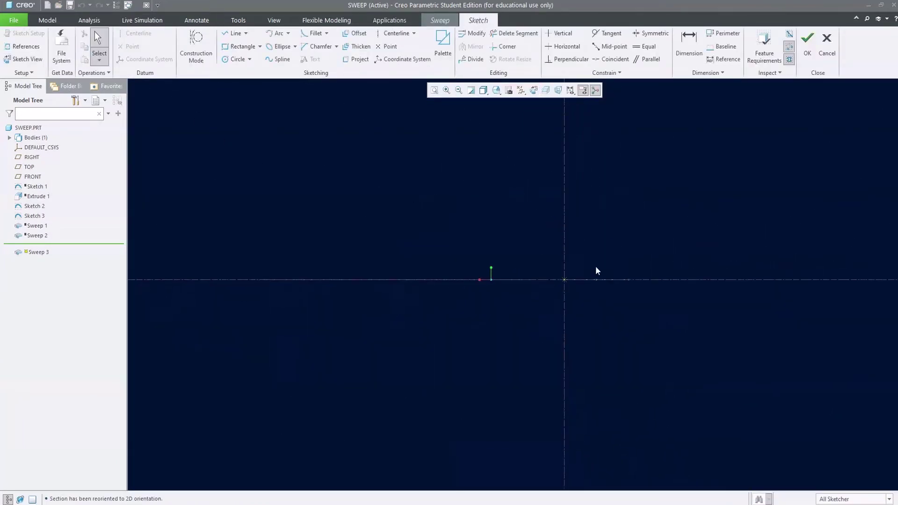
# Sketch a circle centred on the intersection of the trajectory's reference lines and set its diameter to 20
pyautogui.rightClick(527, 278)
pyautogui.click(578, 280)
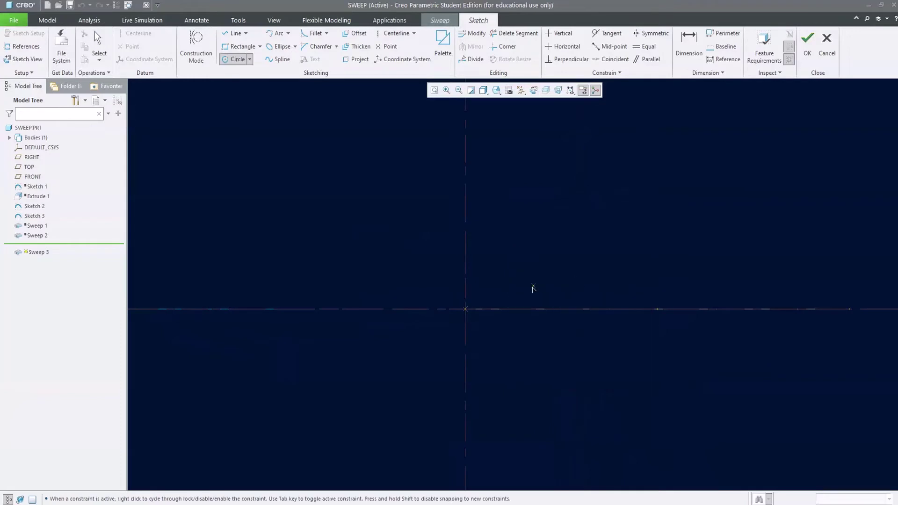
pyautogui.click(464, 309)
pyautogui.click(479, 323)
pyautogui.middleClick(513, 262)
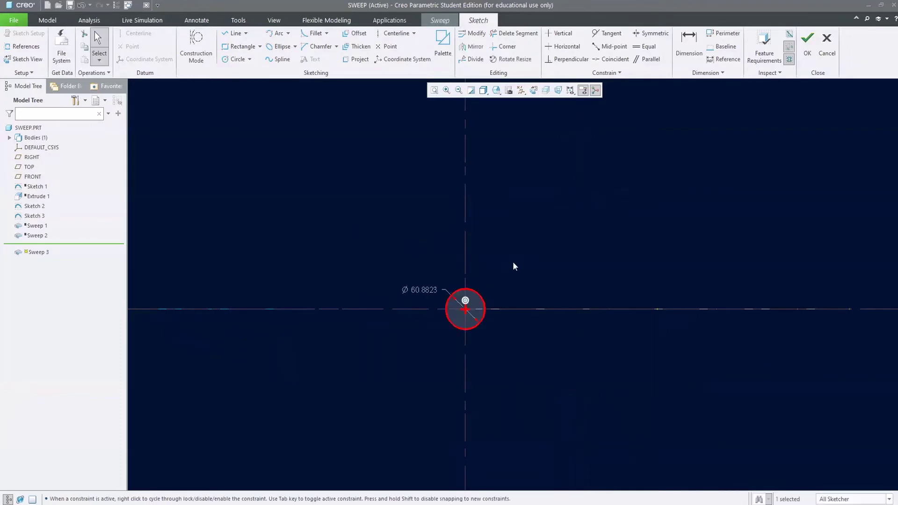
pyautogui.doubleClick(418, 290)
pyautogui.write('20')
pyautogui.press('Return')
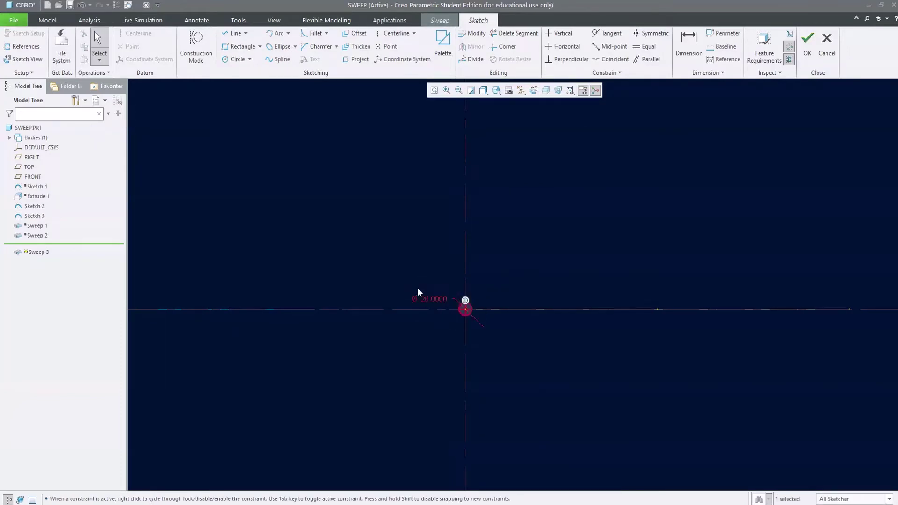
# Add and verify the section relation sd3=20+80*trajpar to drive the circle's diameter along the trajectory
pyautogui.rightClick(508, 279)
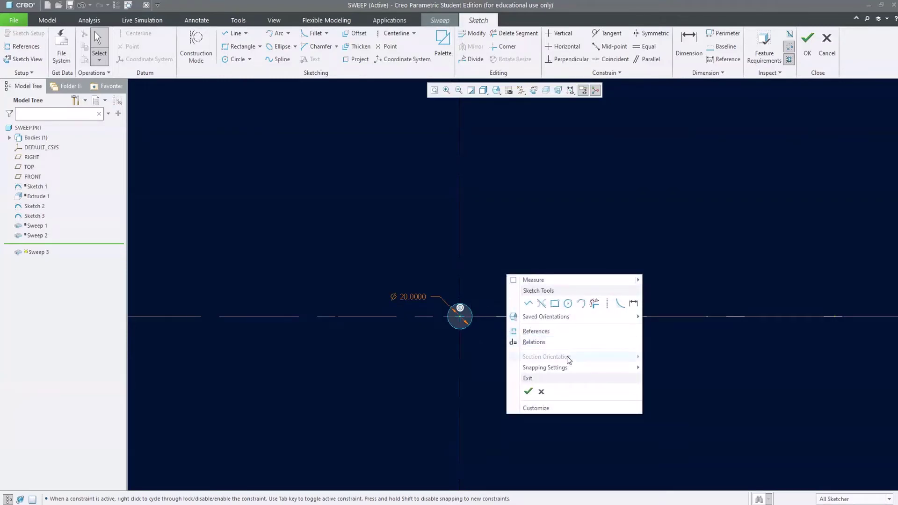
pyautogui.click(510, 198)
pyautogui.click(237, 21)
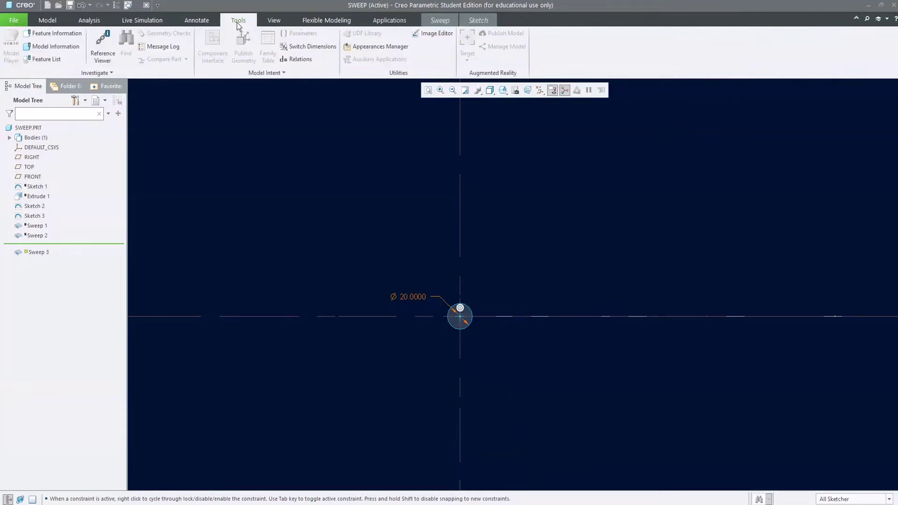
pyautogui.click(295, 59)
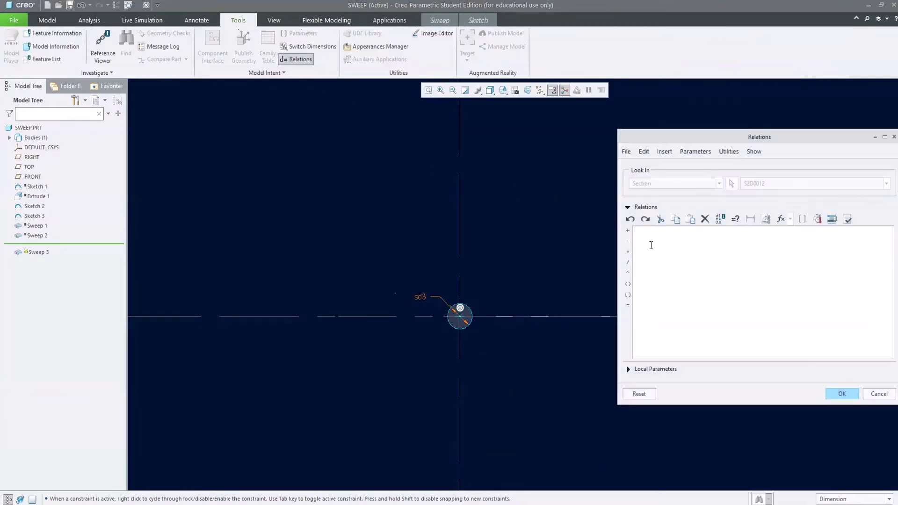
pyautogui.click(420, 298)
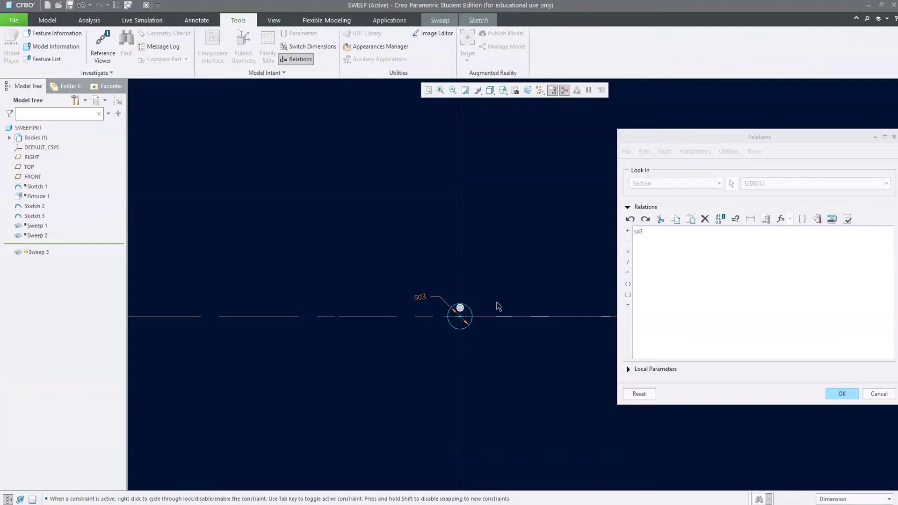
pyautogui.click(652, 237)
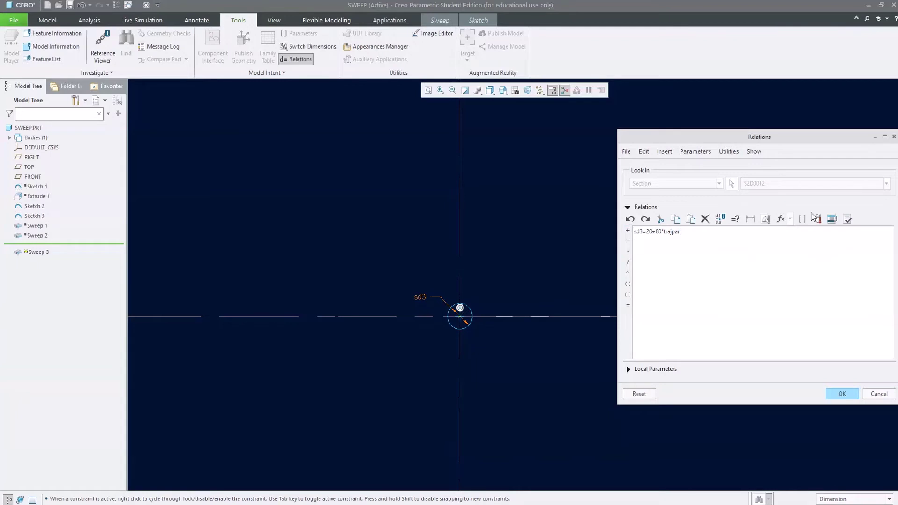
pyautogui.click(847, 220)
pyautogui.click(499, 273)
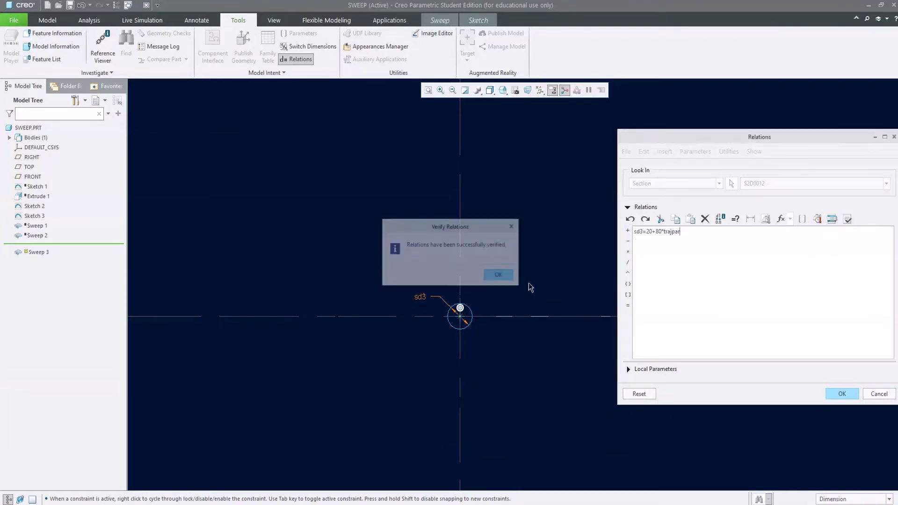
pyautogui.click(832, 396)
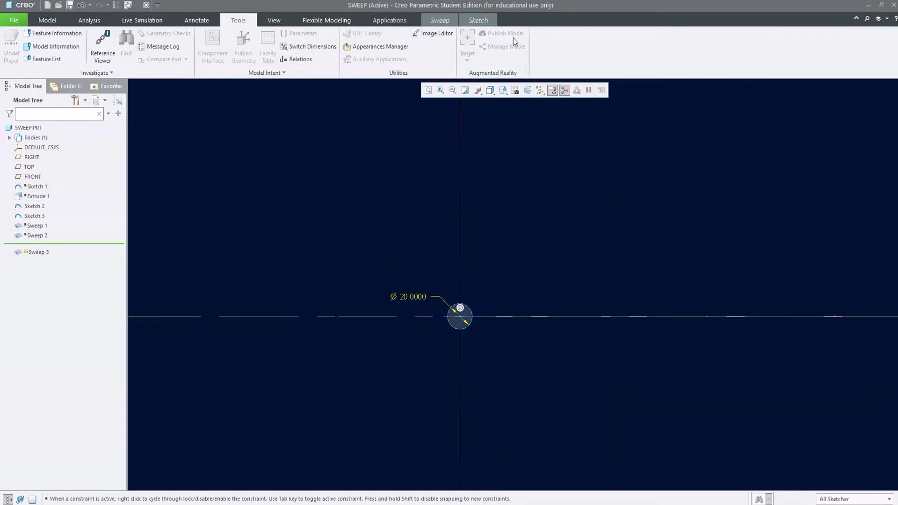
# Finish the circular section sketch and allow the section to change along the arc sweep
pyautogui.click(476, 17)
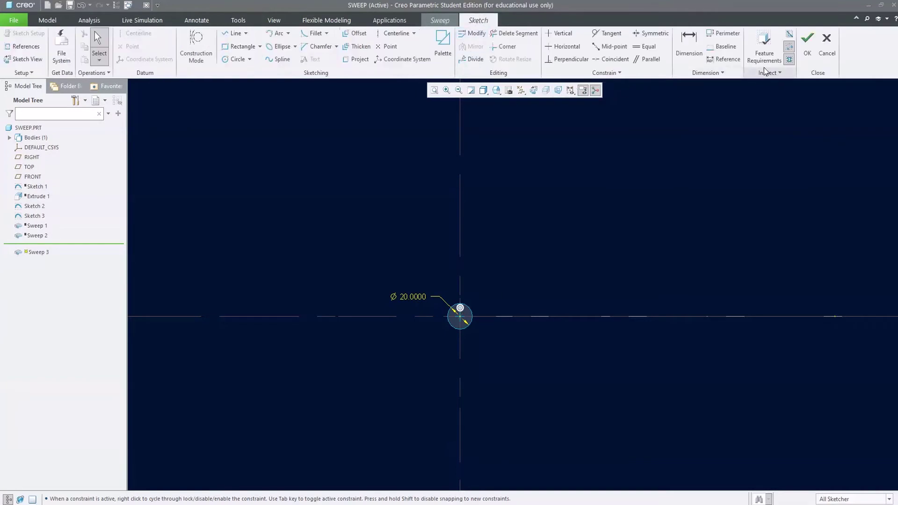
pyautogui.click(806, 42)
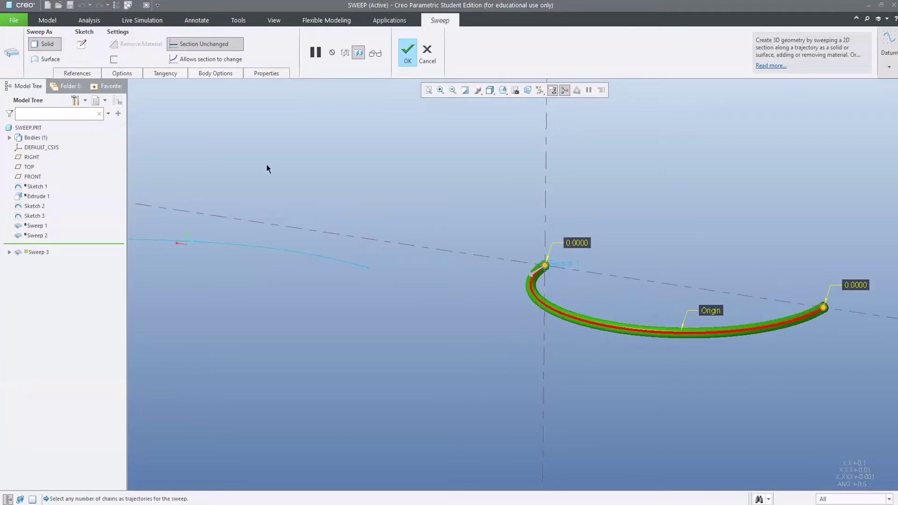
pyautogui.click(197, 59)
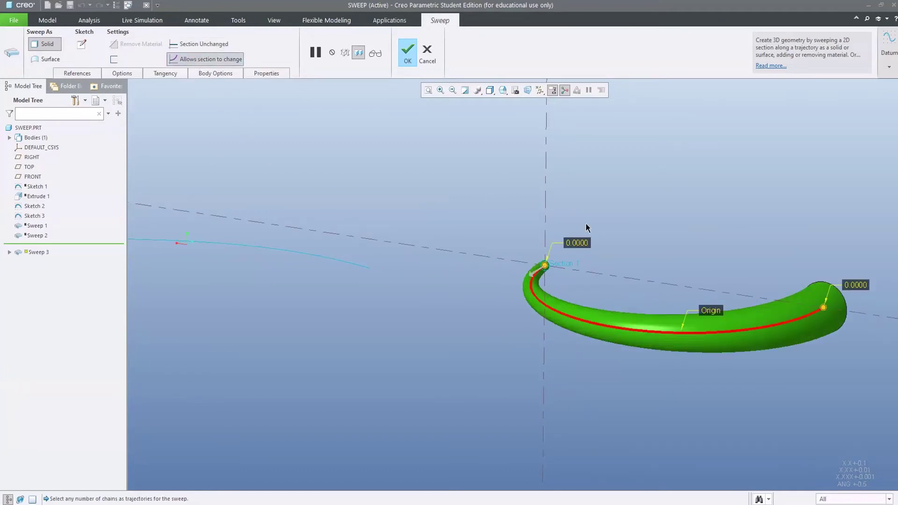
pyautogui.moveTo(588, 229); pyautogui.dragTo(562, 288, button='middle')
pyautogui.scroll(4, 563, 287)
pyautogui.scroll(-5, 369, 280)
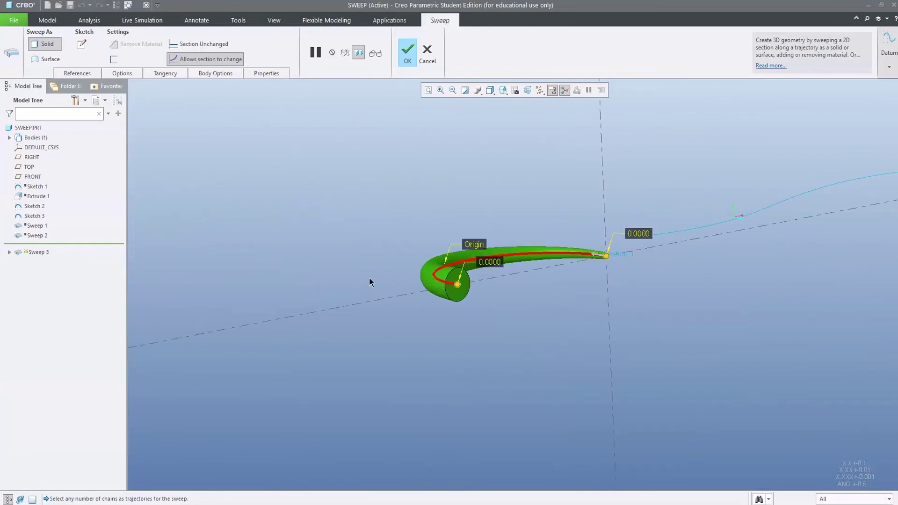
# Try the thin-walled option on the tapered arc sweep, turn it back off, and complete the sweep as a solid
pyautogui.scroll(-5, 585, 282)
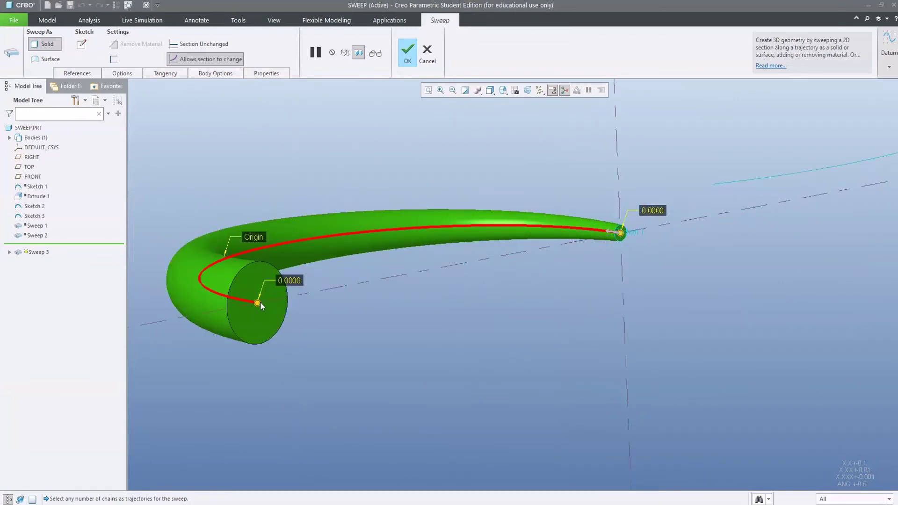
pyautogui.click(113, 59)
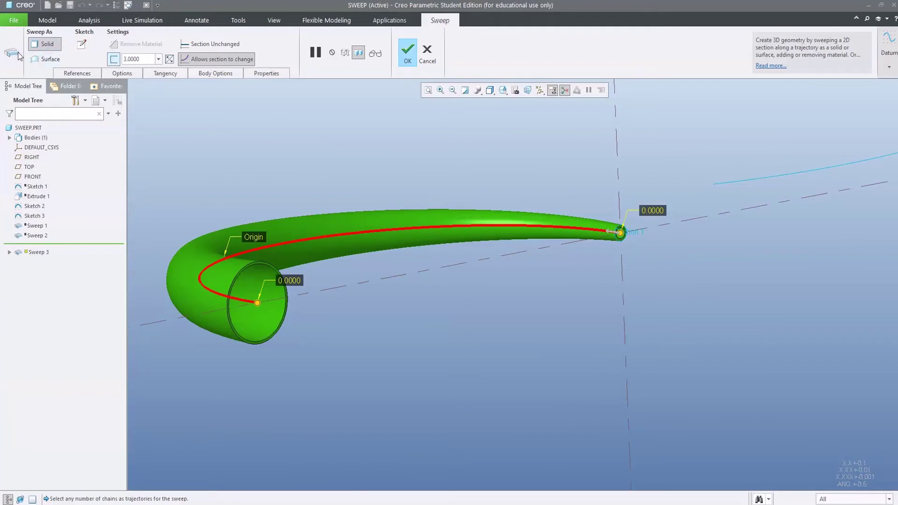
pyautogui.click(114, 59)
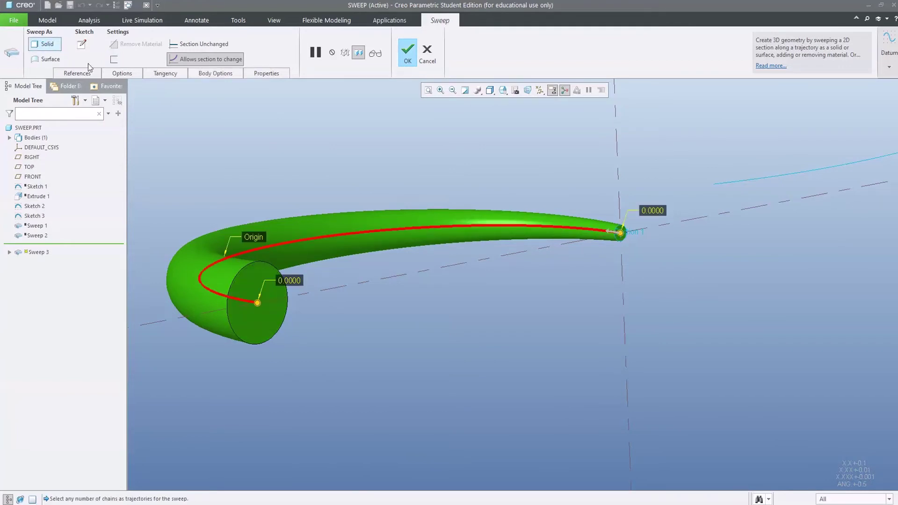
pyautogui.middleClick(358, 152)
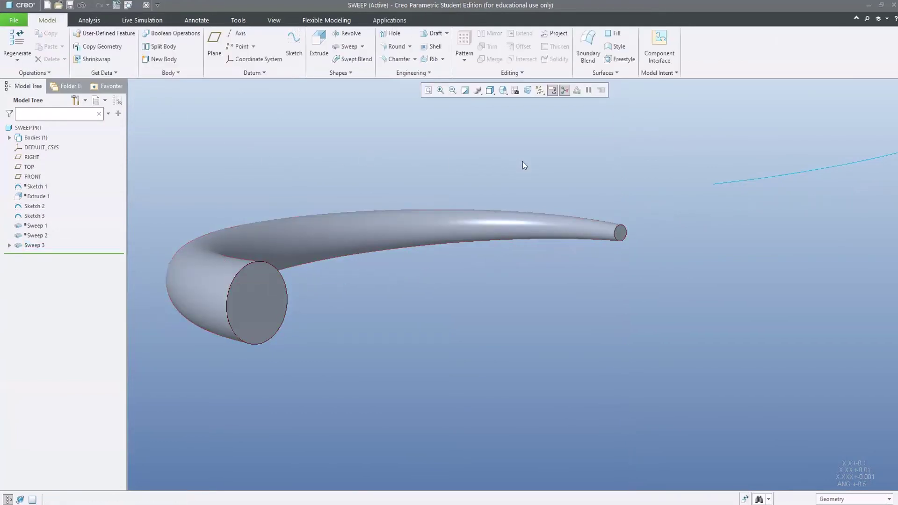
# Measure the distance across the circular face at the narrow end of the tapered sweep
pyautogui.rightClick(513, 159)
pyautogui.moveTo(543, 177)
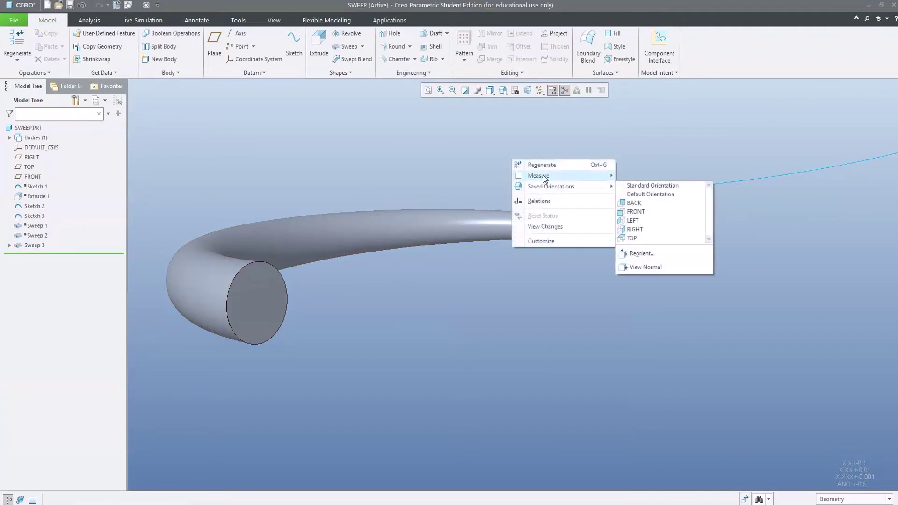
pyautogui.click(638, 176)
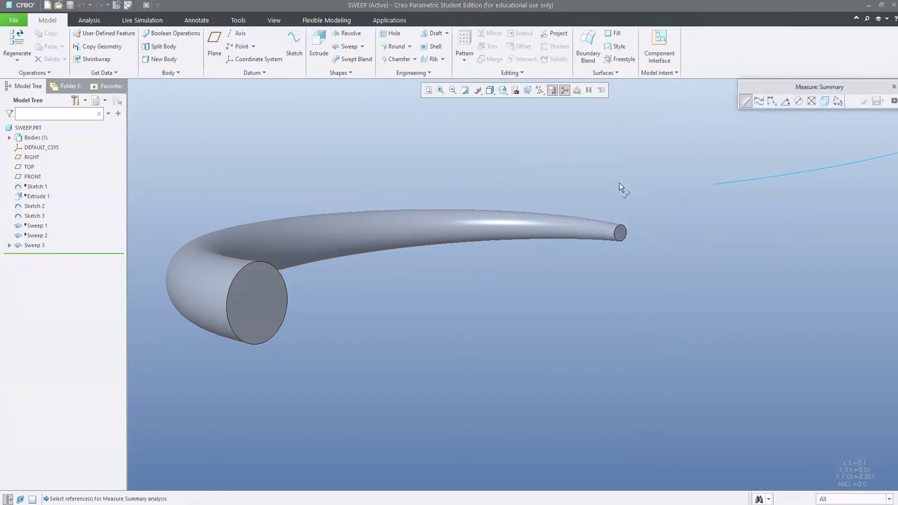
pyautogui.click(772, 101)
pyautogui.scroll(-3, 603, 236)
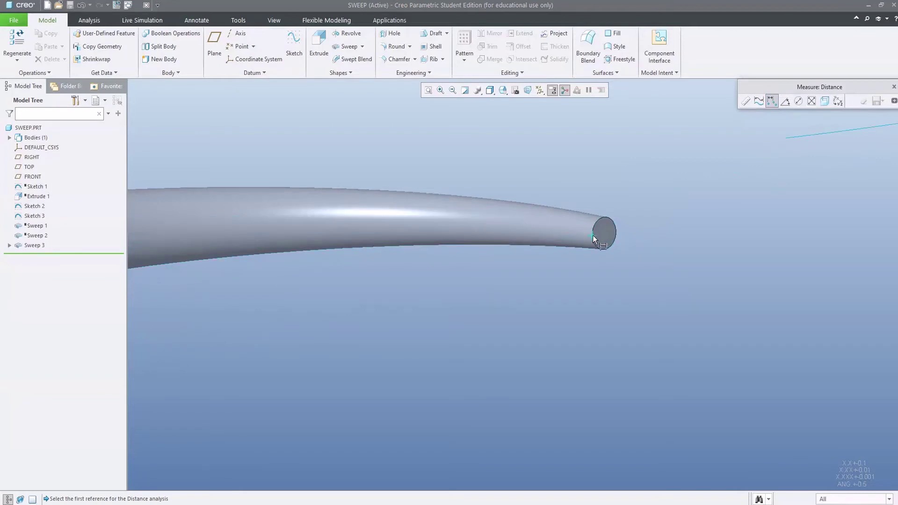
pyautogui.click(617, 231)
pyautogui.click(618, 230)
# Measure the distance across the circular face at the wide end of the tapered sweep and close the measurement
pyautogui.scroll(3, 681, 253)
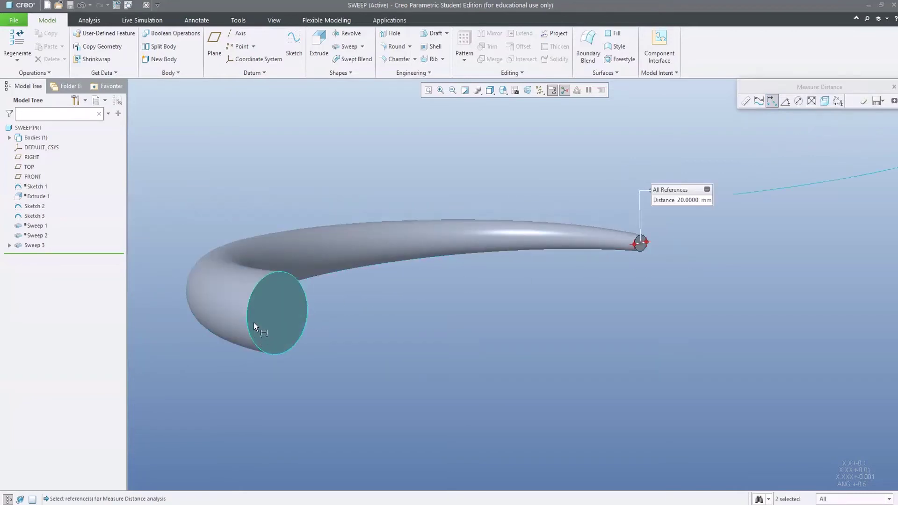
pyautogui.click(247, 319)
pyautogui.click(308, 307)
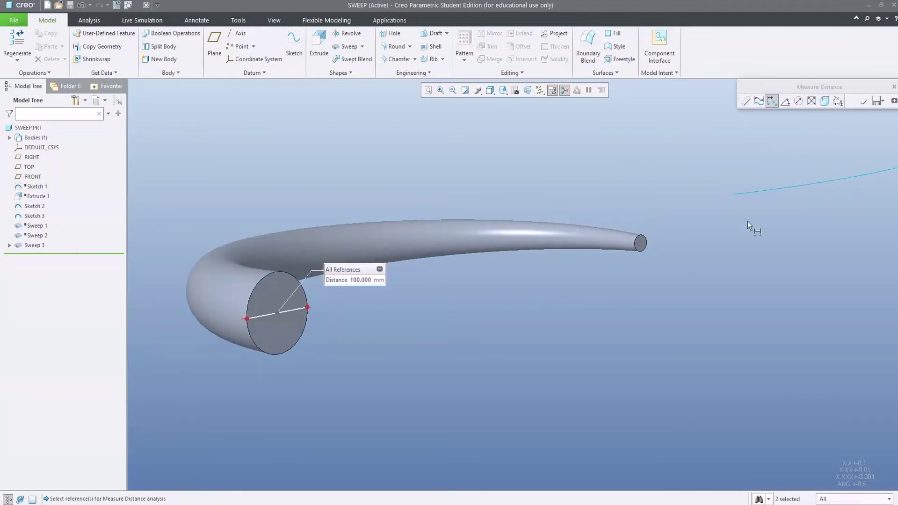
pyautogui.click(893, 86)
# Suppress the tapered arc sweep, Sweep 3
pyautogui.scroll(5, 550, 284)
pyautogui.moveTo(487, 297); pyautogui.dragTo(505, 318, button='middle')
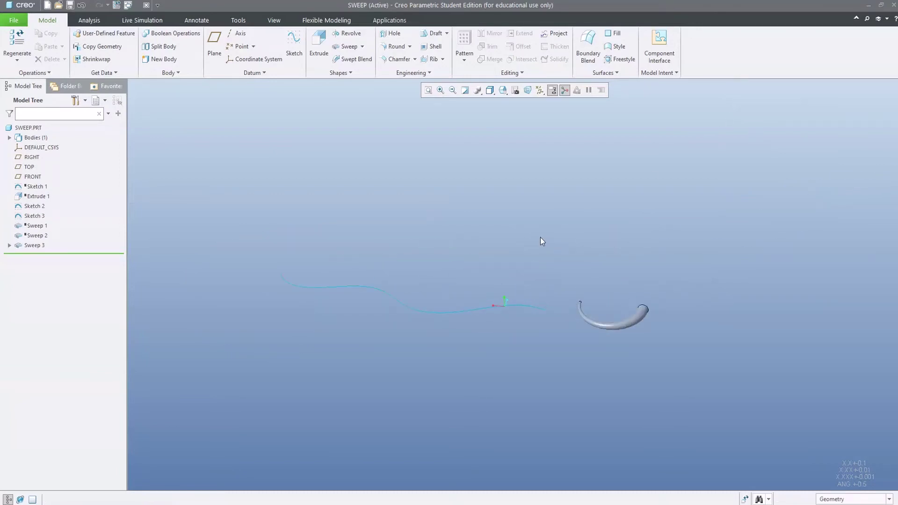
pyautogui.moveTo(540, 237); pyautogui.dragTo(494, 362, button='middle')
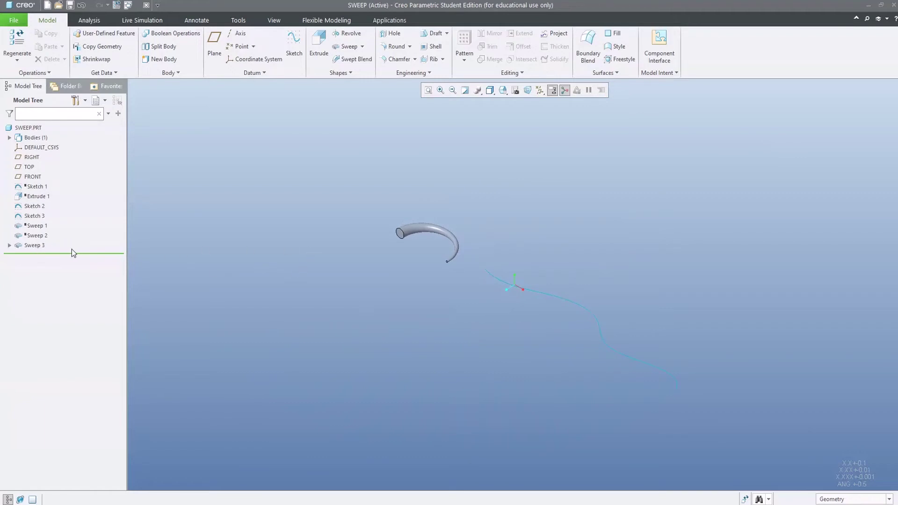
pyautogui.scroll(-3, 466, 279)
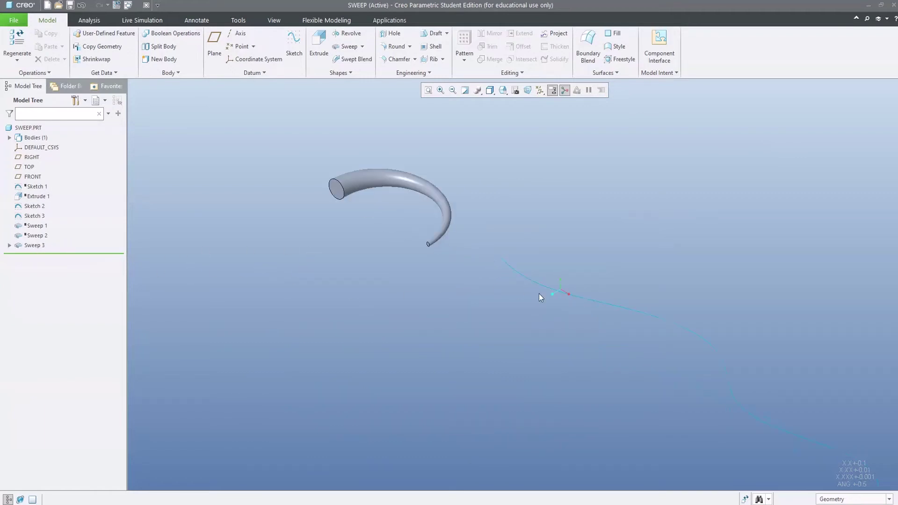
pyautogui.click(580, 297)
pyautogui.click(392, 321)
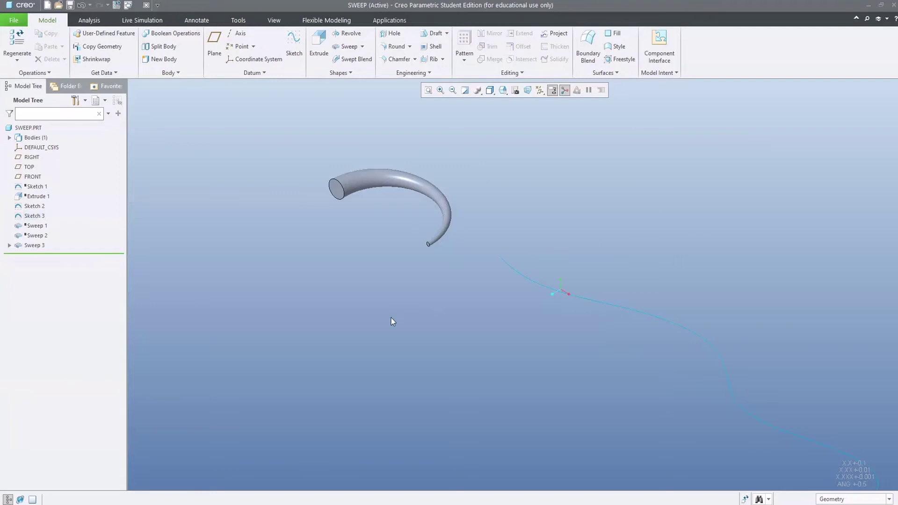
pyautogui.click(444, 231)
pyautogui.click(192, 274)
pyautogui.rightClick(37, 246)
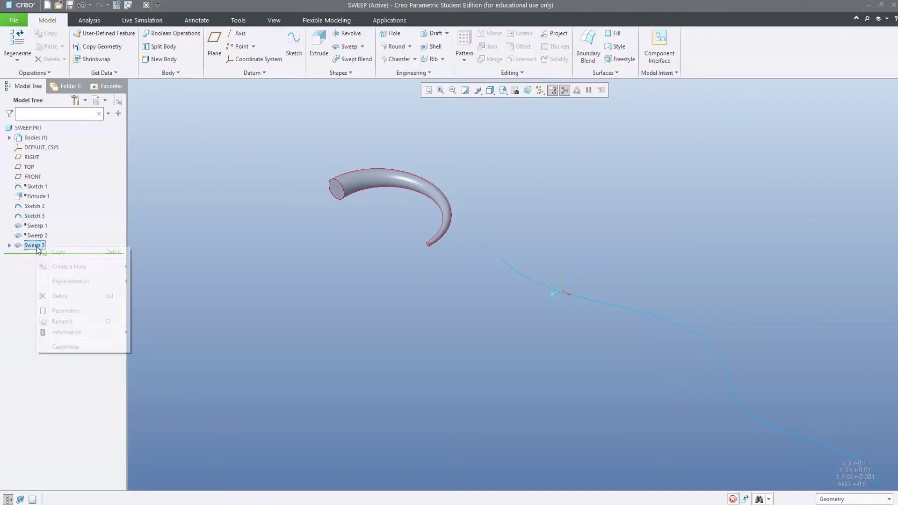
pyautogui.click(77, 202)
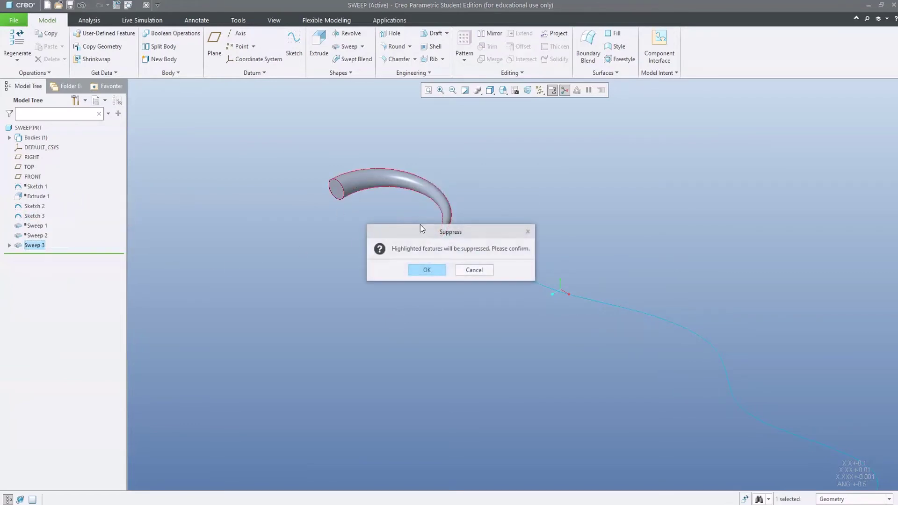
pyautogui.click(427, 271)
# Suppress the arc trajectory sketch, Sketch 2
pyautogui.click(422, 250)
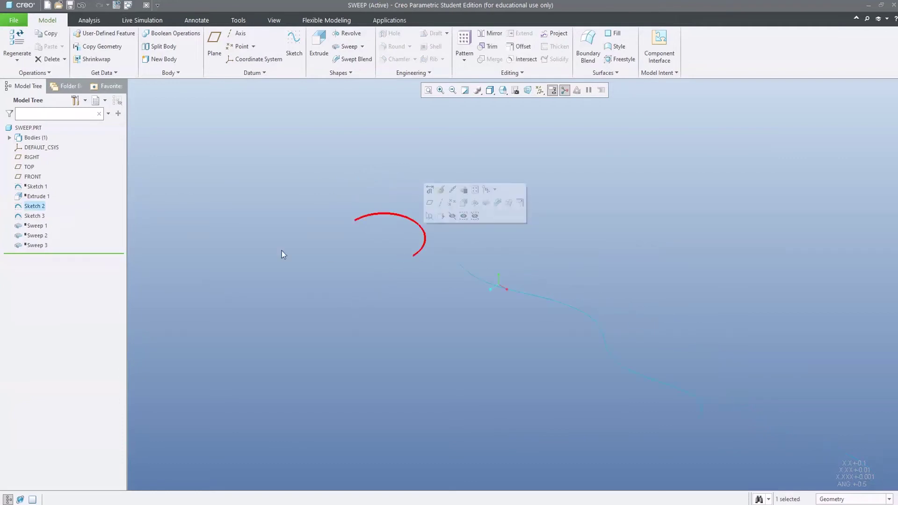
pyautogui.rightClick(203, 233)
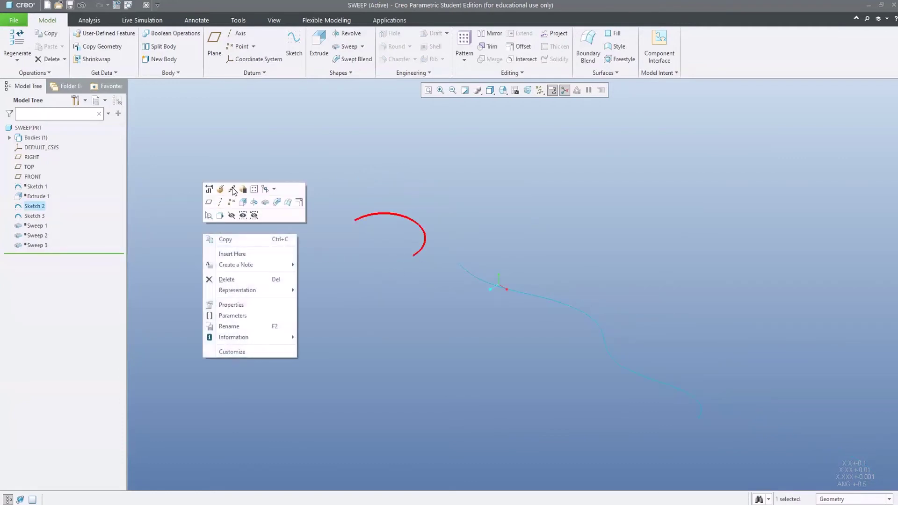
pyautogui.click(244, 189)
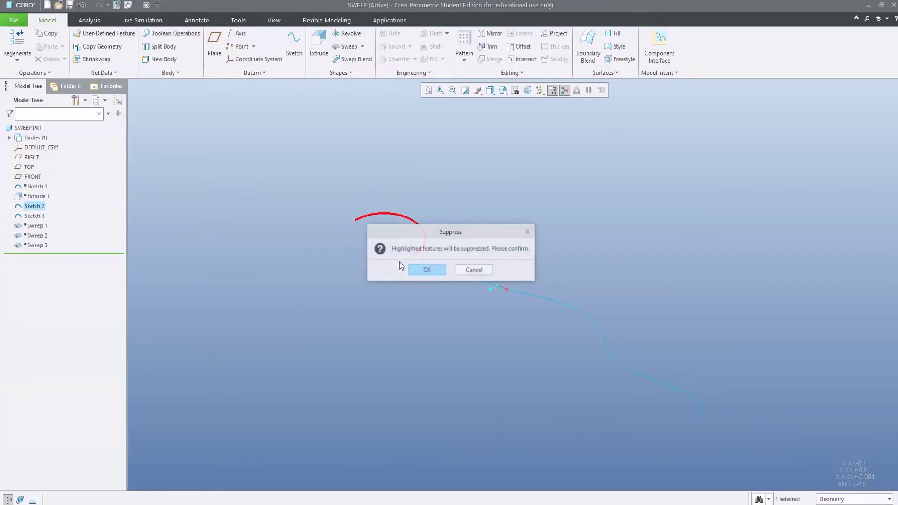
pyautogui.click(428, 270)
# Start a solid sweep along the wavy Sketch 3 curve, allow the section to change, and open the section sketch
pyautogui.moveTo(431, 302)
pyautogui.mouseDown(button='middle')
pyautogui.moveTo(530, 334)
pyautogui.moveTo(444, 321)
pyautogui.moveTo(467, 329)
pyautogui.mouseUp(button='middle')
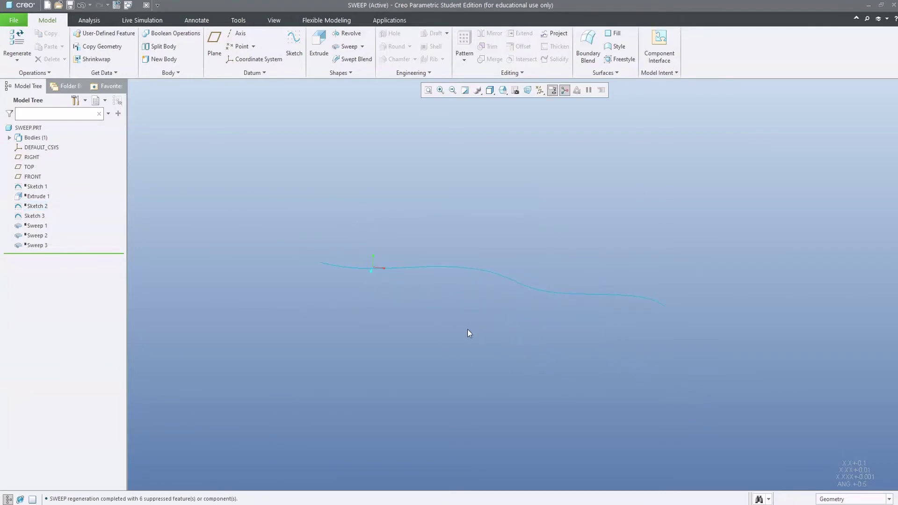
pyautogui.click(484, 270)
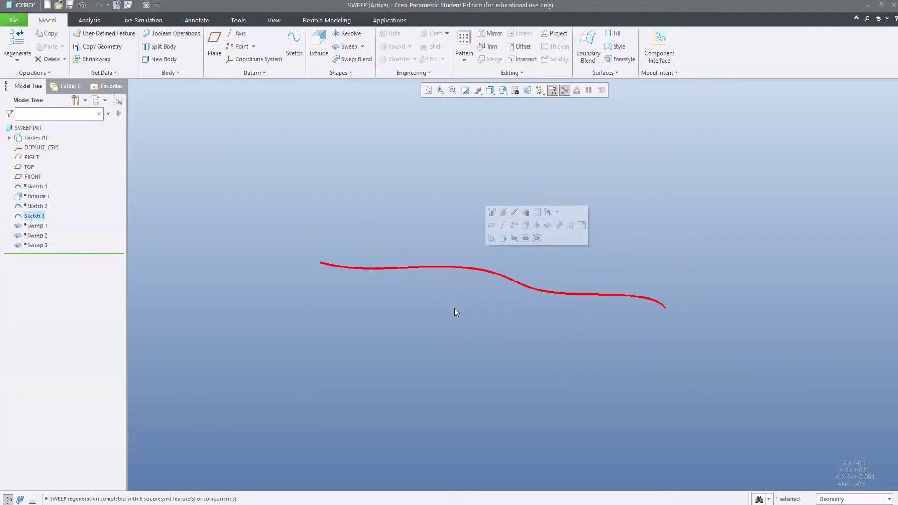
pyautogui.moveTo(457, 311); pyautogui.dragTo(421, 288, button='middle')
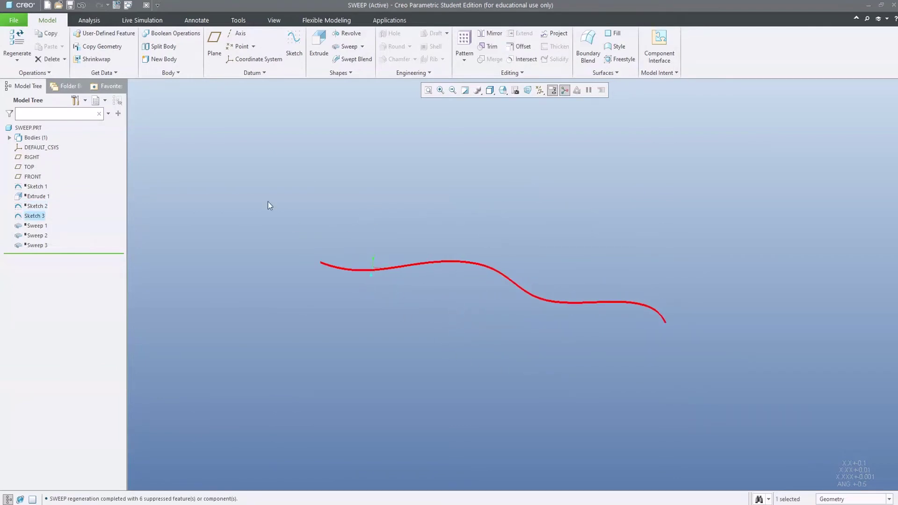
pyautogui.click(345, 48)
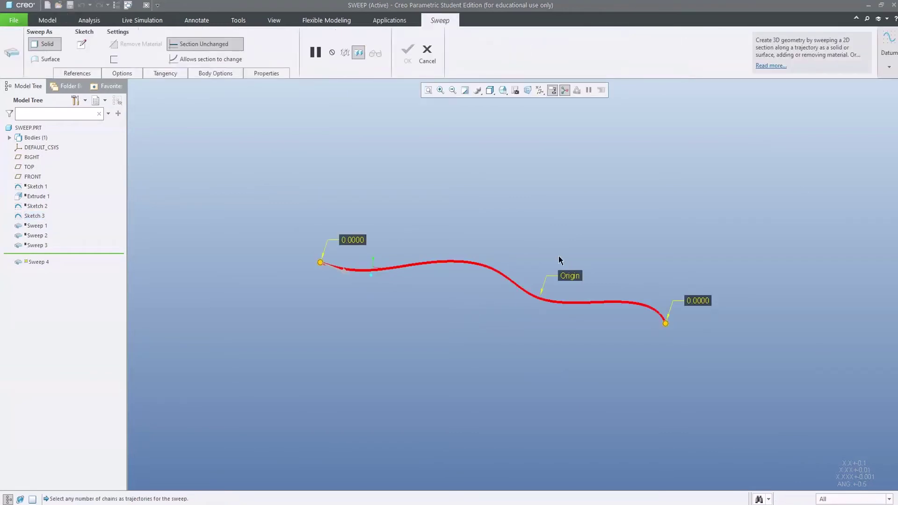
pyautogui.click(204, 59)
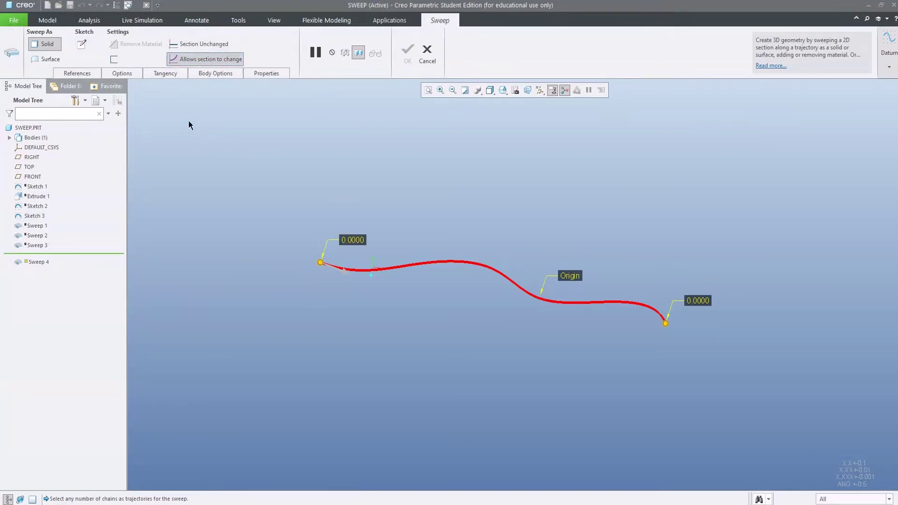
pyautogui.click(82, 45)
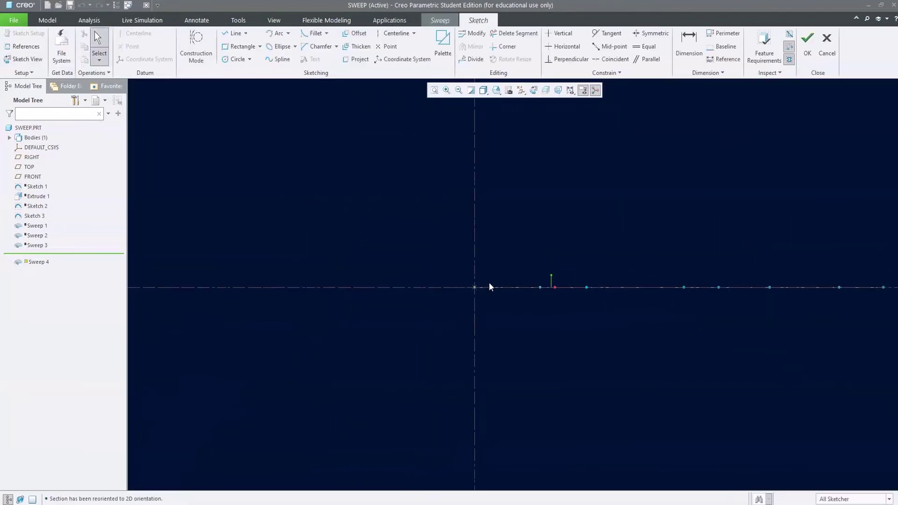
# Sketch a circle about 87 mm in diameter centred on the intersection of the section's reference lines
pyautogui.rightClick(545, 221)
pyautogui.click(606, 250)
pyautogui.click(474, 287)
pyautogui.click(498, 264)
pyautogui.middleClick(548, 212)
pyautogui.click(550, 215)
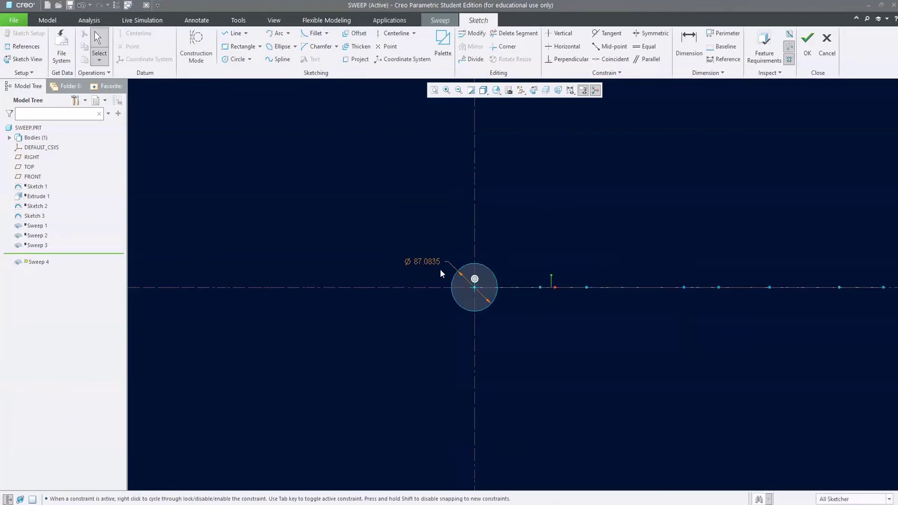
# Add the section relation sd3=50+10*cos(360*trajpar*100) to drive the circle's diameter along the trajectory
pyautogui.rightClick(534, 226)
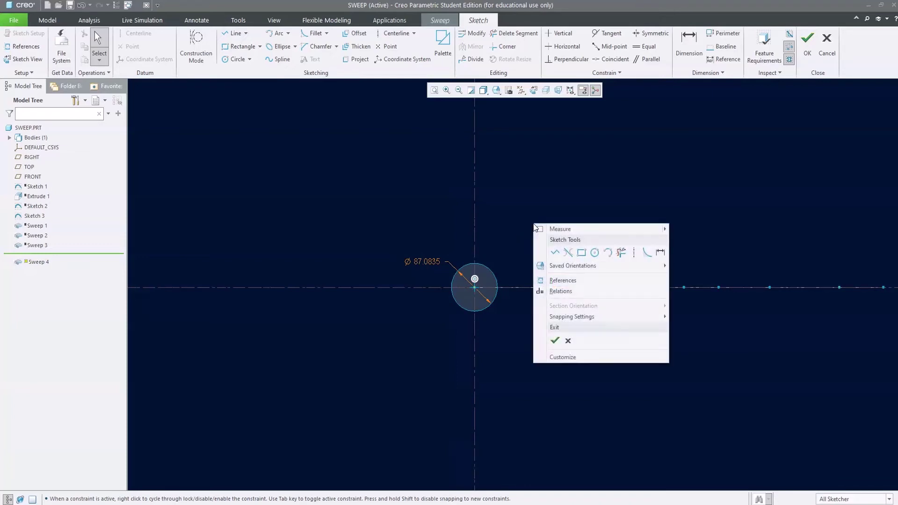
pyautogui.click(569, 298)
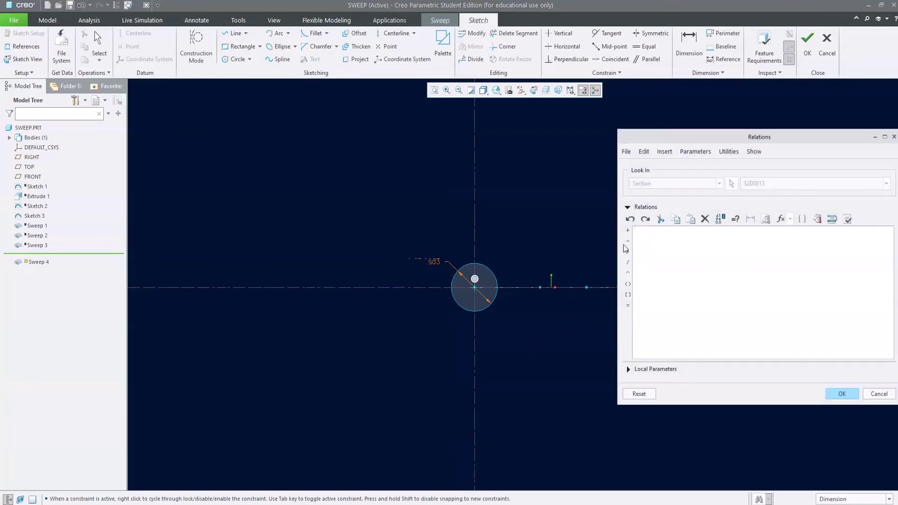
pyautogui.click(434, 262)
pyautogui.write('=50+')
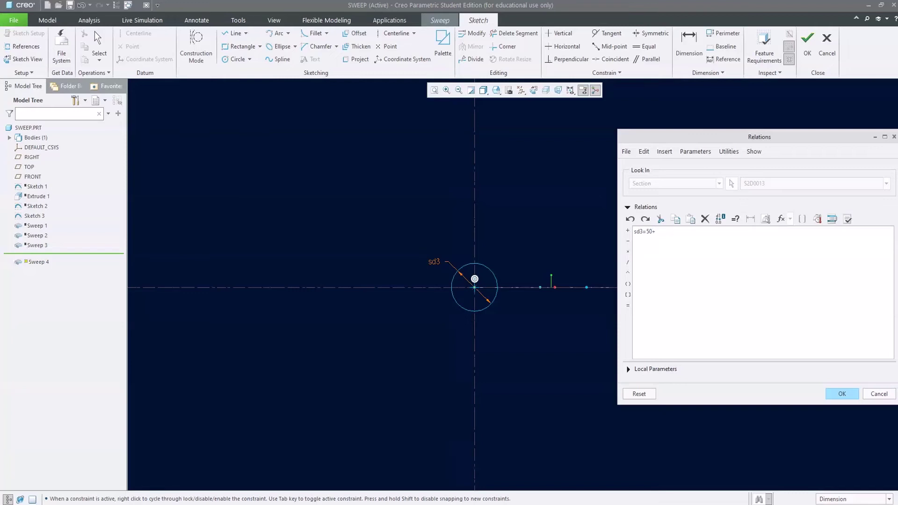
pyautogui.write('10*cos(360*trajpar*100')
pyautogui.click(841, 395)
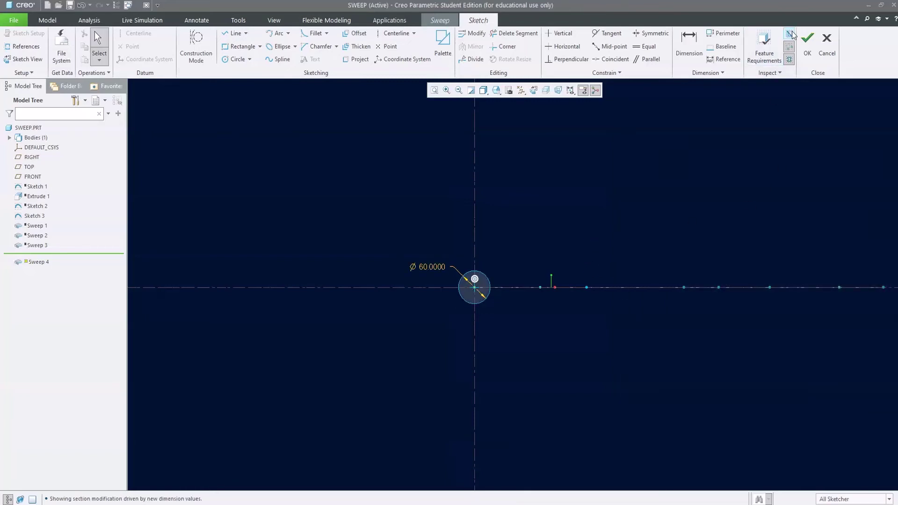
# Finish the section sketch, complete the corrugated sweep along Sketch 3, and inspect its ribbed surface
pyautogui.click(805, 46)
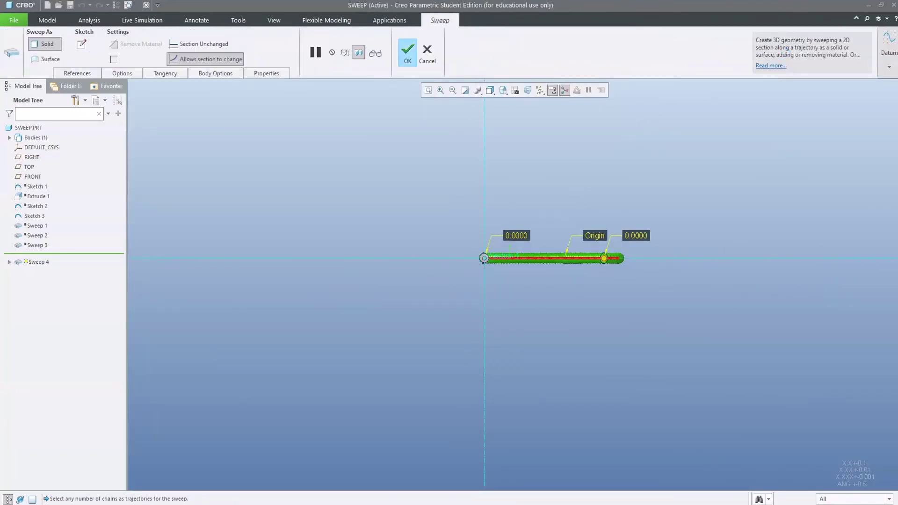
pyautogui.scroll(4, 464, 259)
pyautogui.scroll(-4, 452, 233)
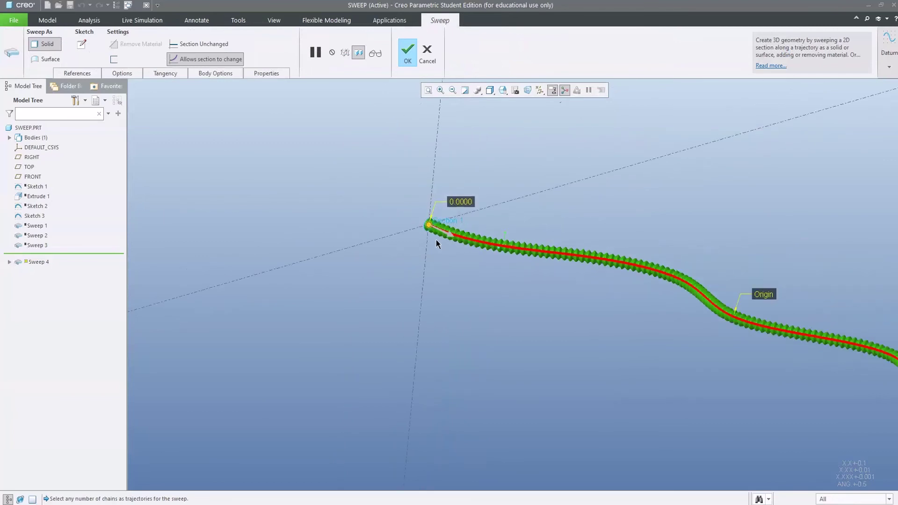
pyautogui.moveTo(519, 249)
pyautogui.mouseDown(button='middle')
pyautogui.moveTo(549, 283)
pyautogui.moveTo(437, 264)
pyautogui.moveTo(511, 266)
pyautogui.mouseUp(button='middle')
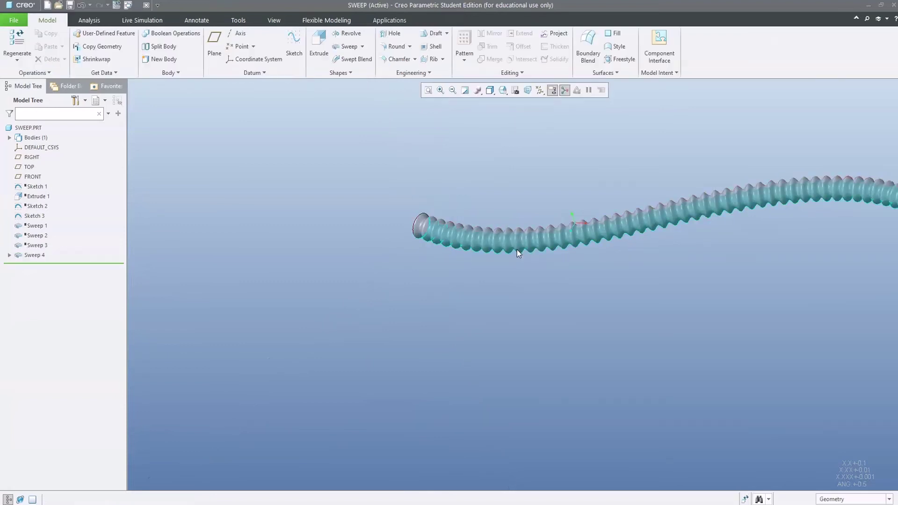
pyautogui.scroll(5, 386, 239)
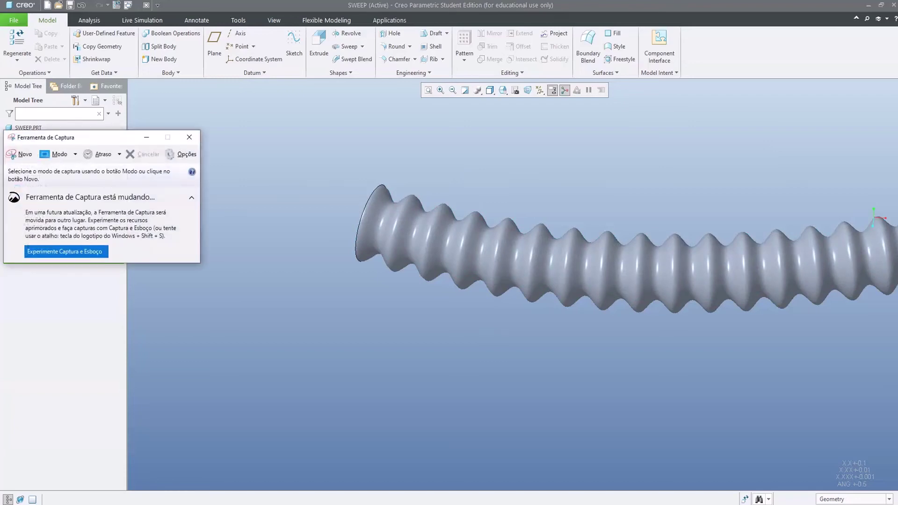
# Start a new screen capture of the corrugated sweep in the Snipping Tool and cancel it
pyautogui.click(20, 154)
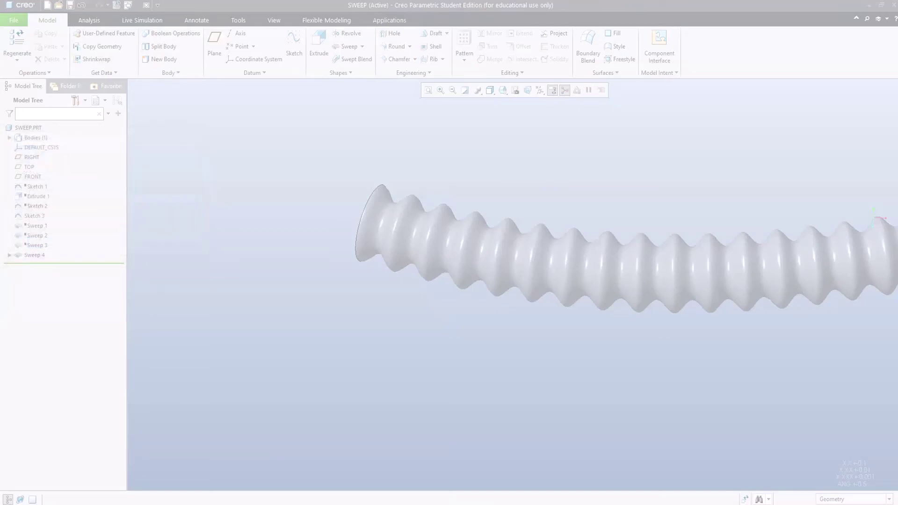
pyautogui.press('Escape')
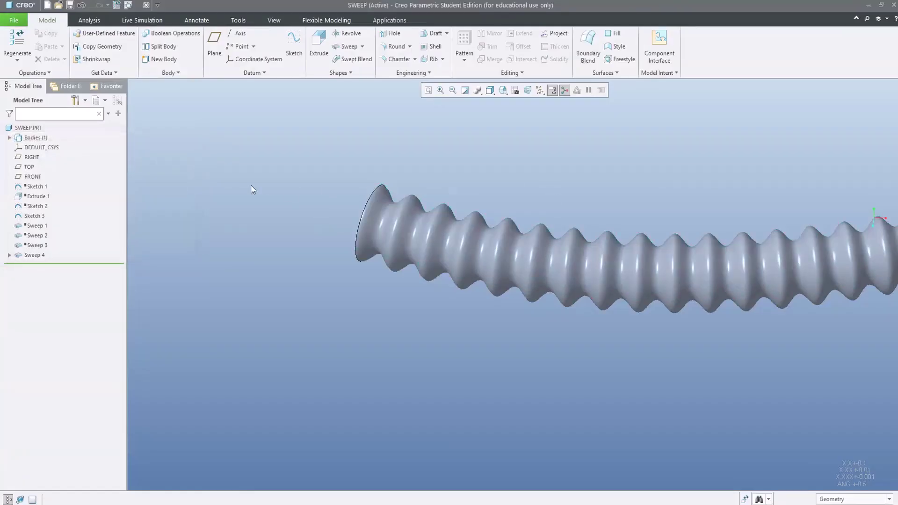
# Start a new sketch on the TOP datum plane with RIGHT as the orientation reference, viewed square to the sketch plane
pyautogui.click(294, 44)
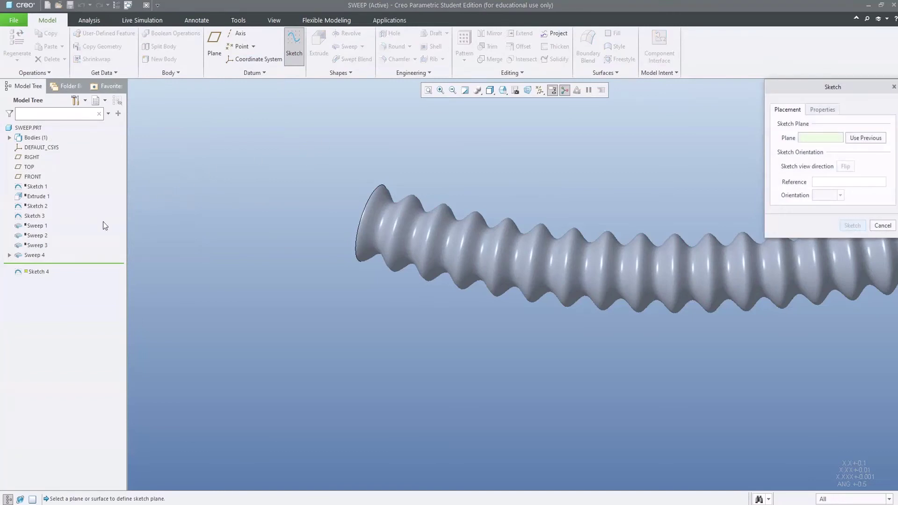
pyautogui.click(30, 167)
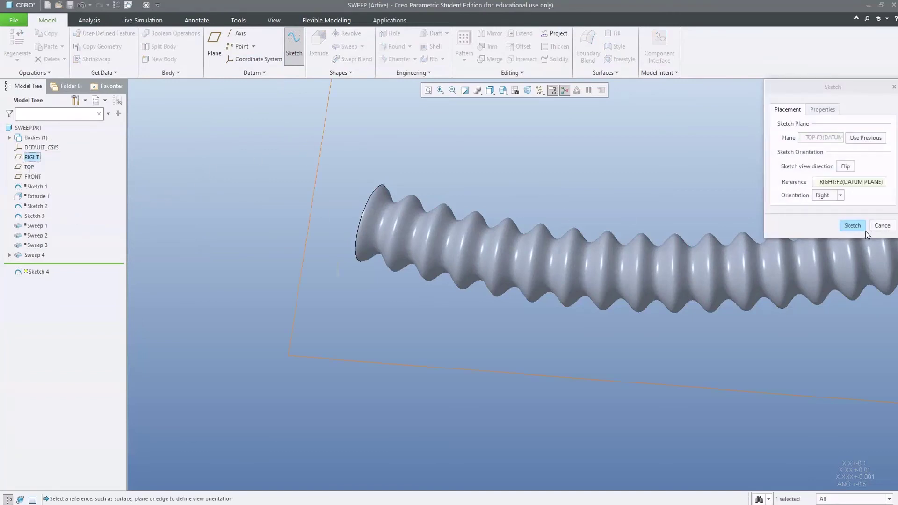
pyautogui.click(865, 230)
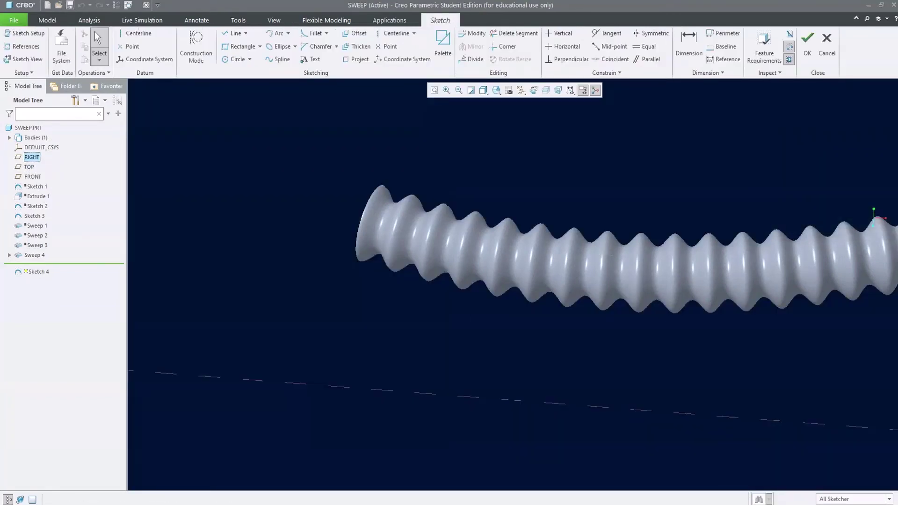
pyautogui.moveTo(897, 154); pyautogui.dragTo(237, 110)
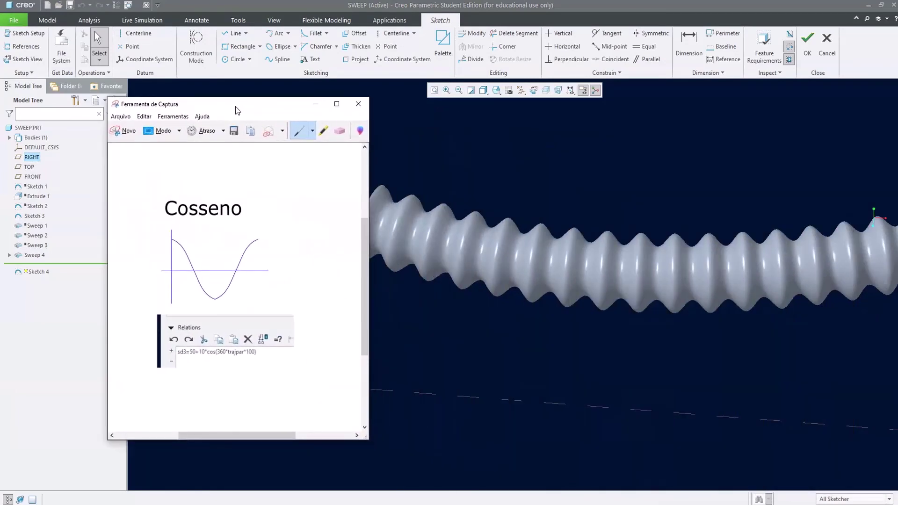
pyautogui.click(530, 87)
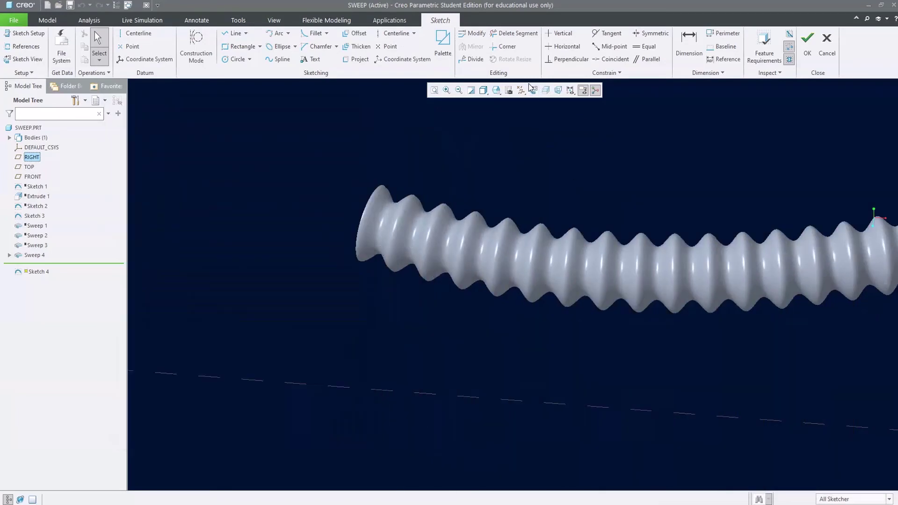
pyautogui.click(532, 89)
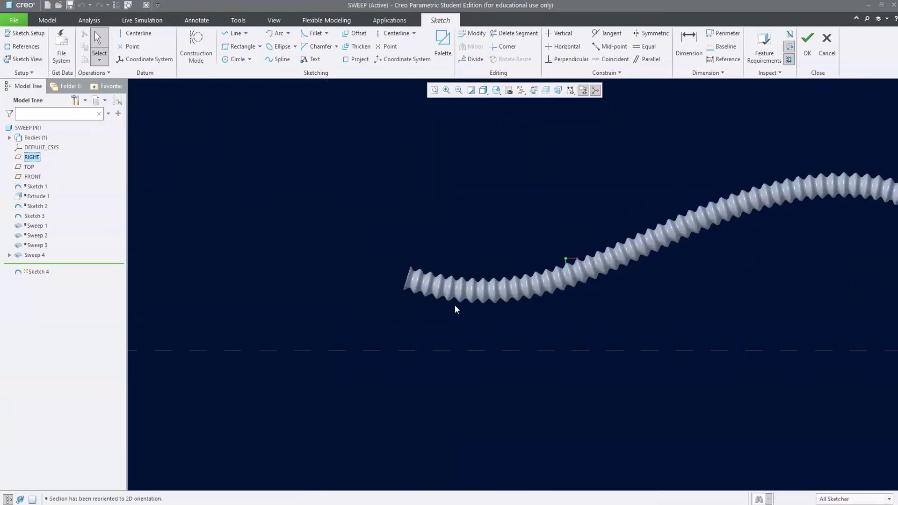
# Sketch two lines across the hose near its end: about 60 long across a ridge crest and about 40 long across the adjacent valley
pyautogui.scroll(5, 412, 271)
pyautogui.rightClick(431, 143)
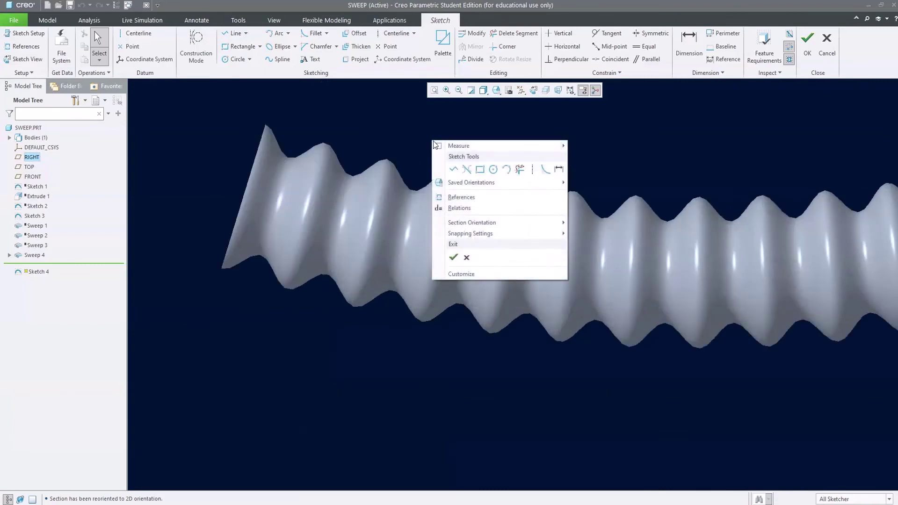
pyautogui.click(454, 169)
pyautogui.scroll(3, 314, 160)
pyautogui.click(337, 125)
pyautogui.scroll(-2, 336, 124)
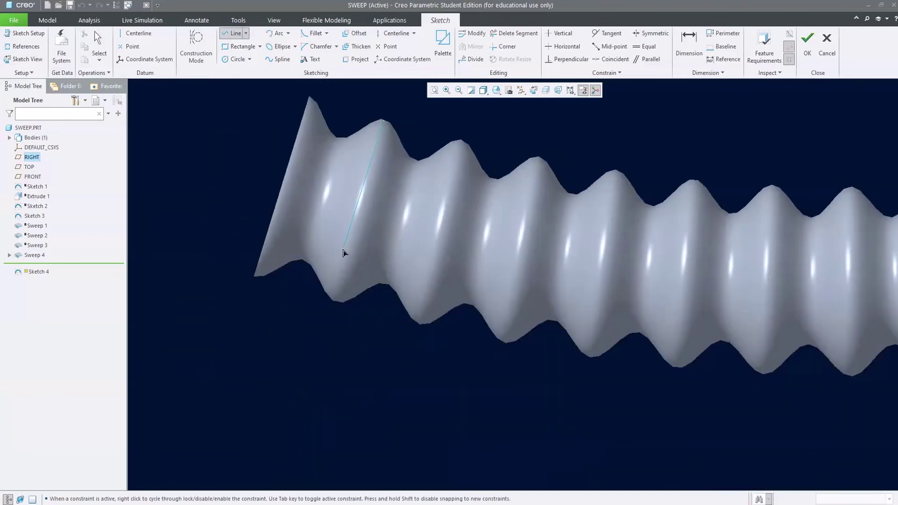
pyautogui.click(336, 302)
pyautogui.middleClick(411, 168)
pyautogui.click(418, 162)
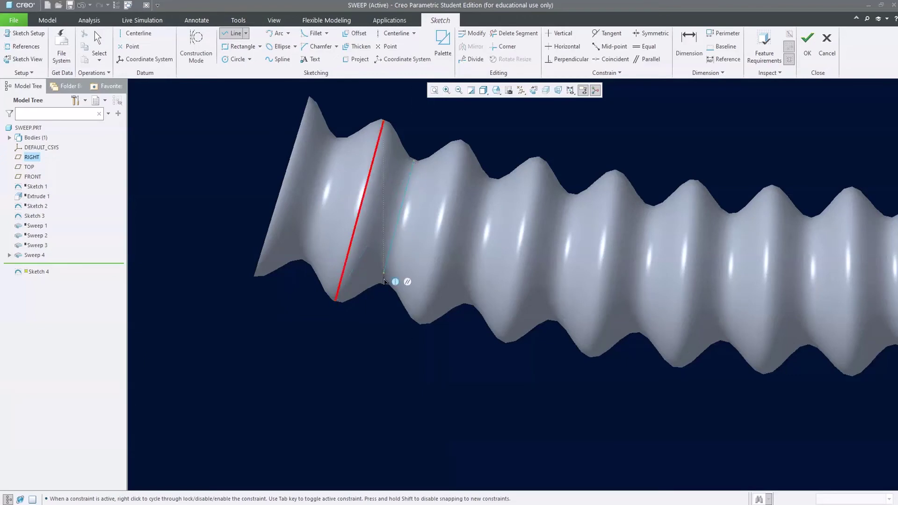
pyautogui.scroll(-4, 392, 281)
pyautogui.click(378, 287)
pyautogui.middleClick(431, 250)
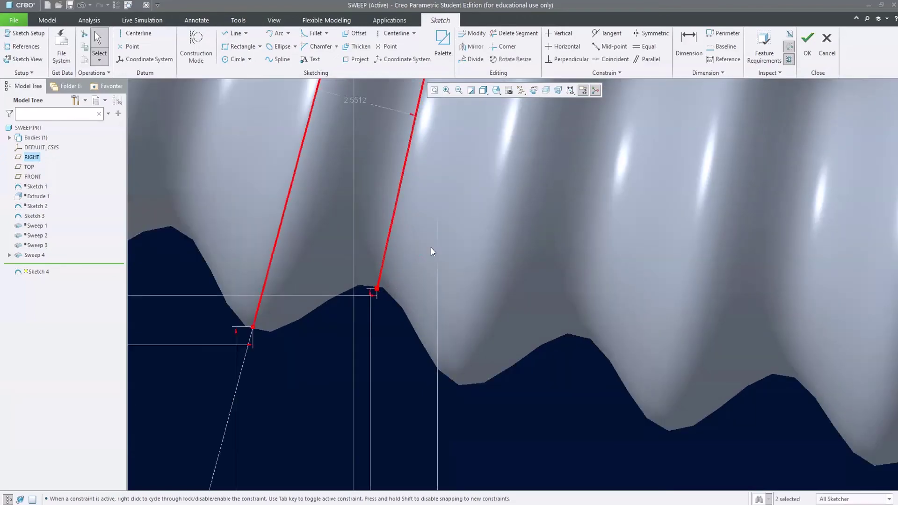
# Dimension the lengths of the ridge line and the valley line
pyautogui.scroll(4, 417, 262)
pyautogui.click(686, 48)
pyautogui.scroll(-3, 349, 200)
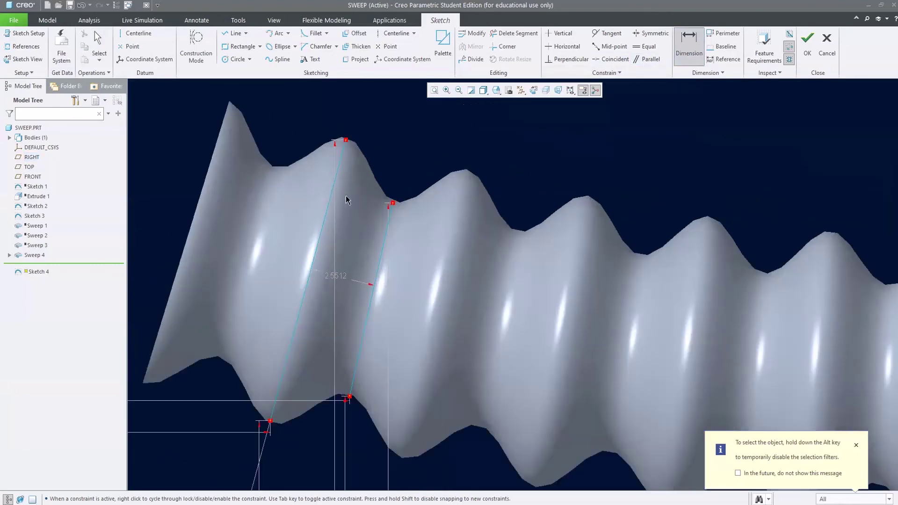
pyautogui.click(321, 225)
pyautogui.middleClick(304, 223)
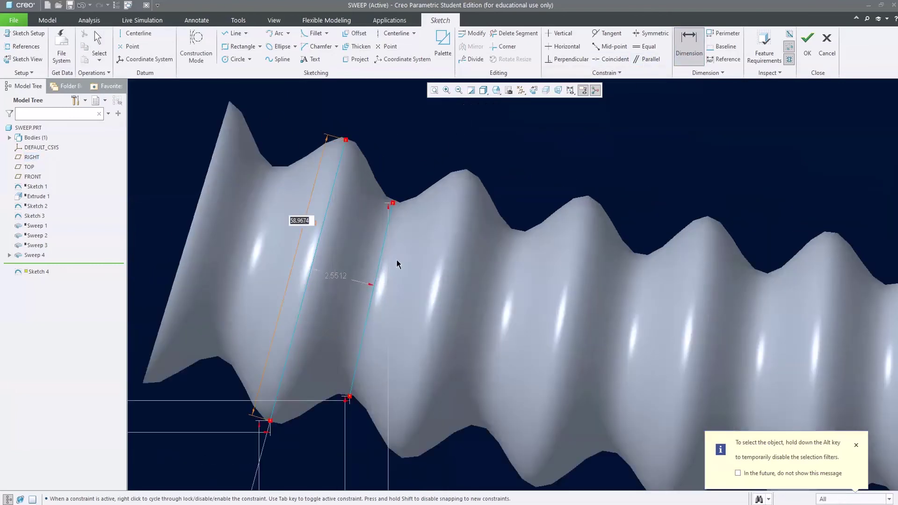
pyautogui.click(381, 259)
pyautogui.middleClick(399, 271)
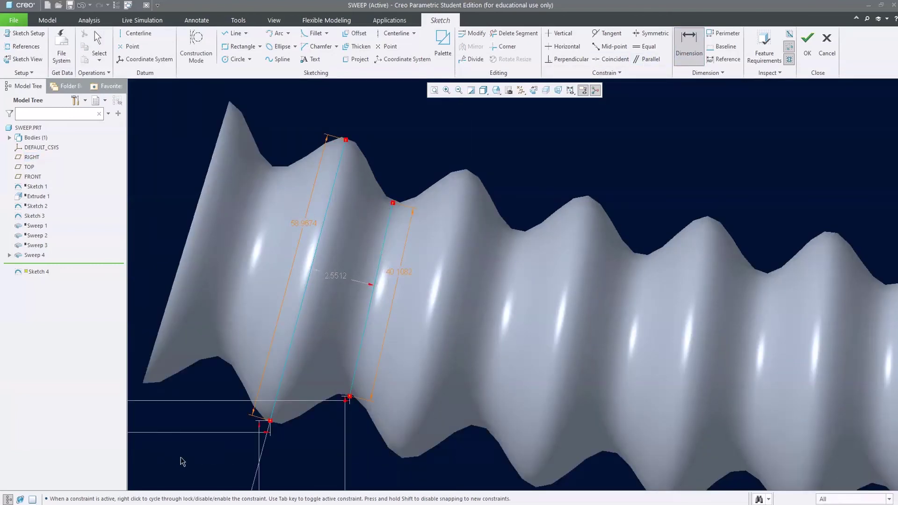
# Switch to the Snipping Tool and place its cosine graph and relation capture beside the dimensioned lines for comparison
pyautogui.hotkey('alt', 'Tab')
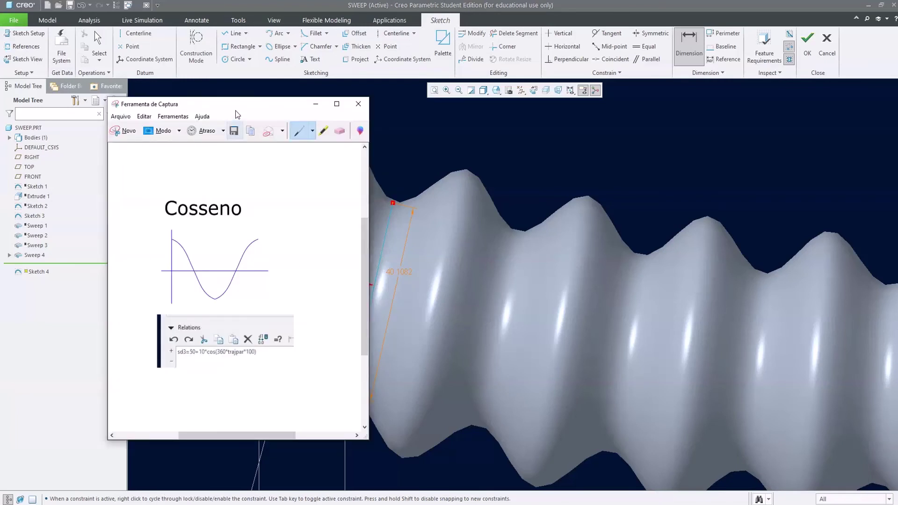
pyautogui.moveTo(226, 108)
pyautogui.mouseDown()
pyautogui.moveTo(632, 167)
pyautogui.moveTo(613, 126)
pyautogui.mouseUp()
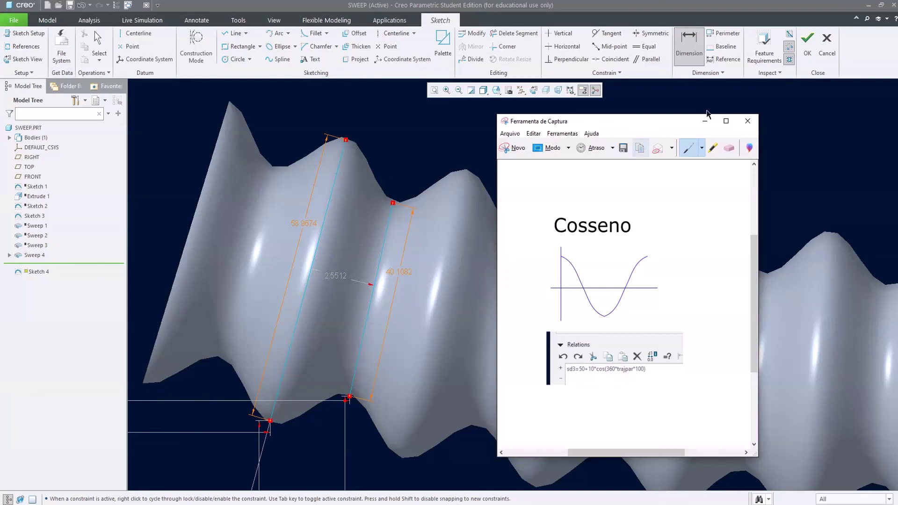
pyautogui.click(811, 118)
# Finish the sketch of the two measuring lines and delete it from the model
pyautogui.click(813, 47)
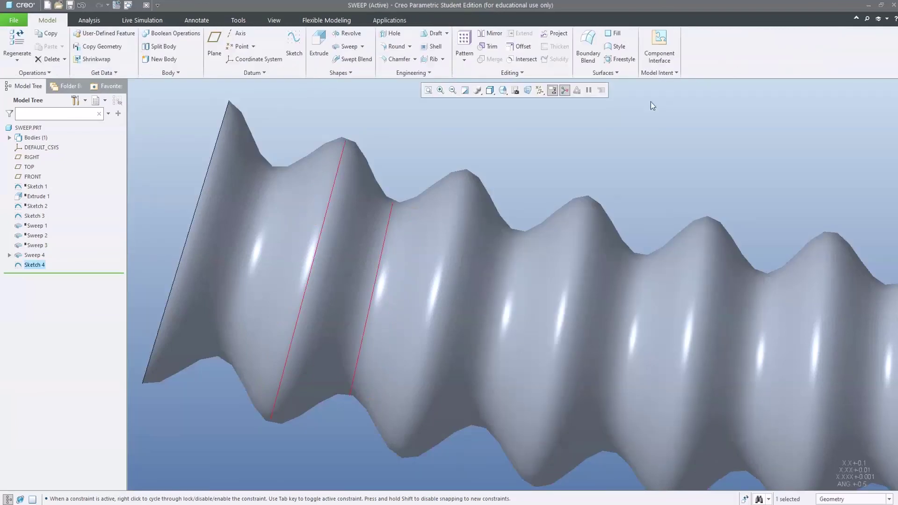
pyautogui.click(38, 265)
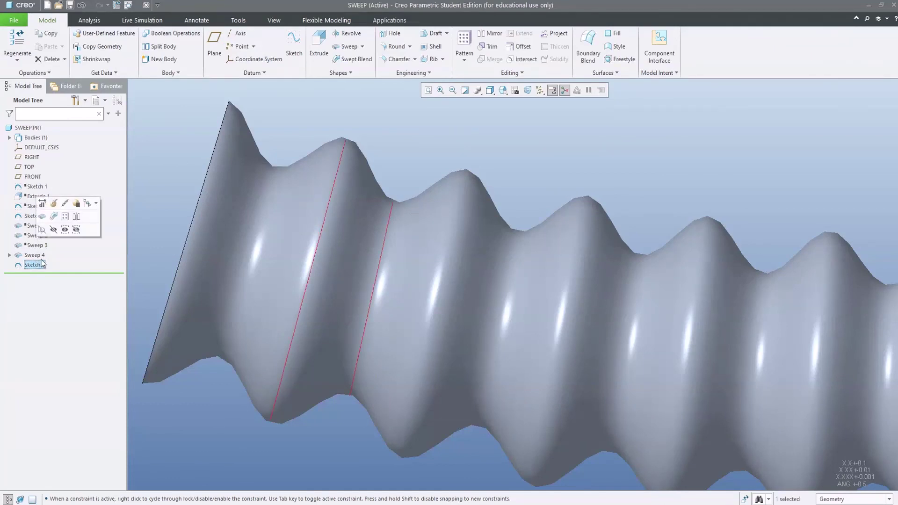
pyautogui.press('Delete')
pyautogui.click(425, 268)
# Look over the corrugated hose and open the definition of Sweep 4 for editing
pyautogui.scroll(-10, 409, 214)
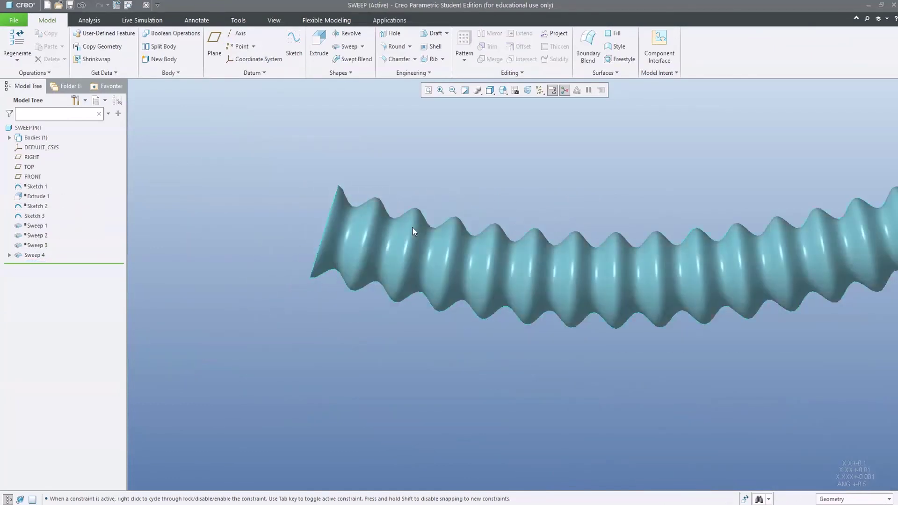
pyautogui.moveTo(413, 227)
pyautogui.mouseDown(button='middle')
pyautogui.moveTo(416, 253)
pyautogui.moveTo(413, 221)
pyautogui.moveTo(413, 236)
pyautogui.mouseUp(button='middle')
pyautogui.scroll(4, 413, 236)
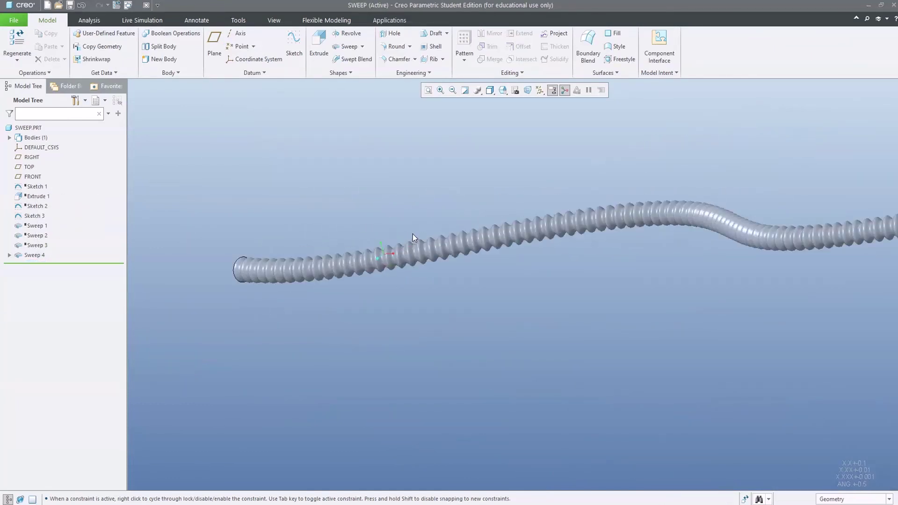
pyautogui.scroll(-4, 349, 254)
pyautogui.scroll(5, 607, 246)
pyautogui.click(666, 242)
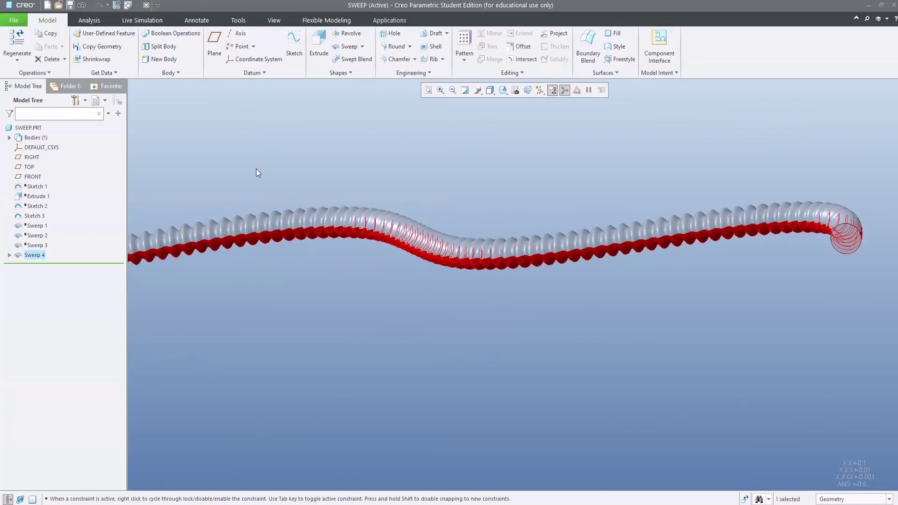
pyautogui.click(256, 169)
pyautogui.click(35, 255)
pyautogui.rightClick(36, 255)
pyautogui.click(55, 210)
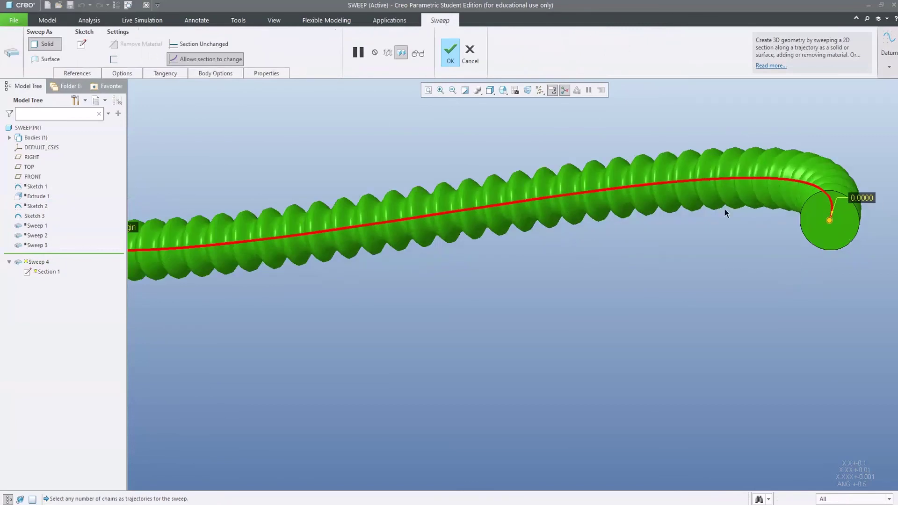
# Make Sweep 4 a thin-walled sweep with a wall thickness of 2 and complete the feature
pyautogui.click(113, 60)
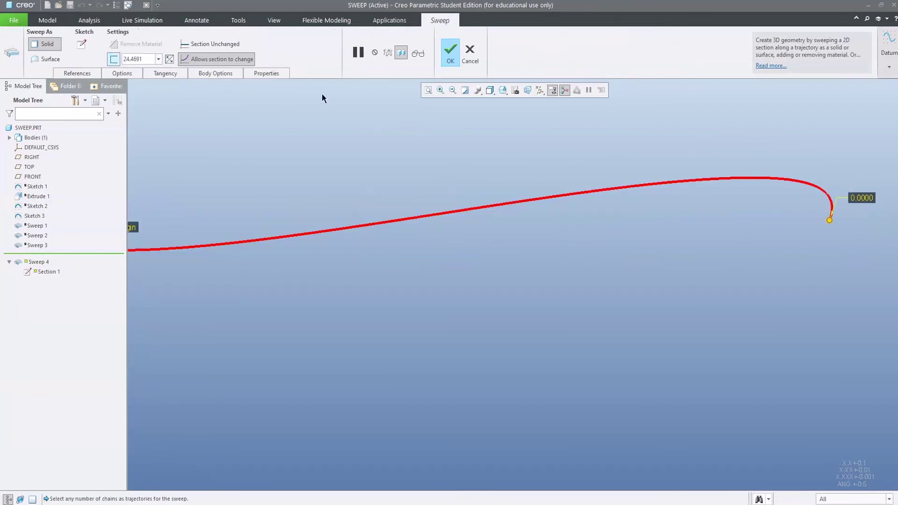
pyautogui.doubleClick(128, 60)
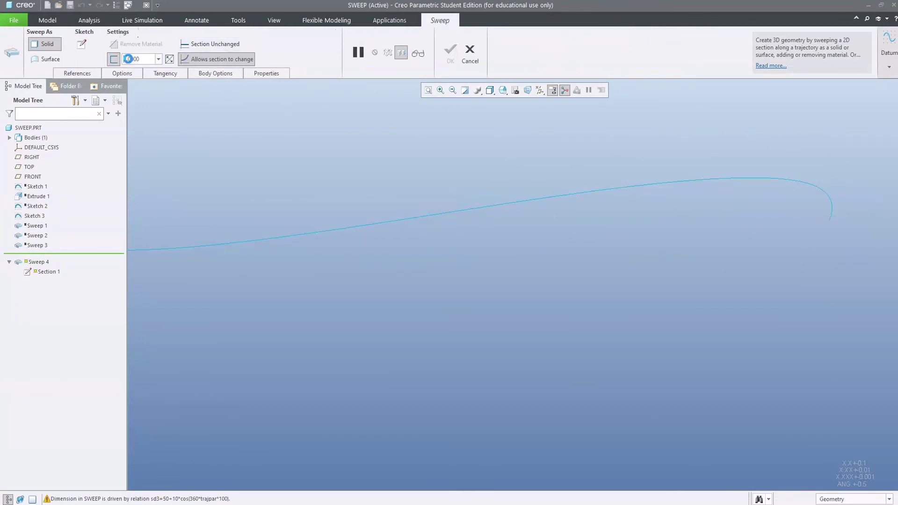
pyautogui.write('2')
pyautogui.press('Return')
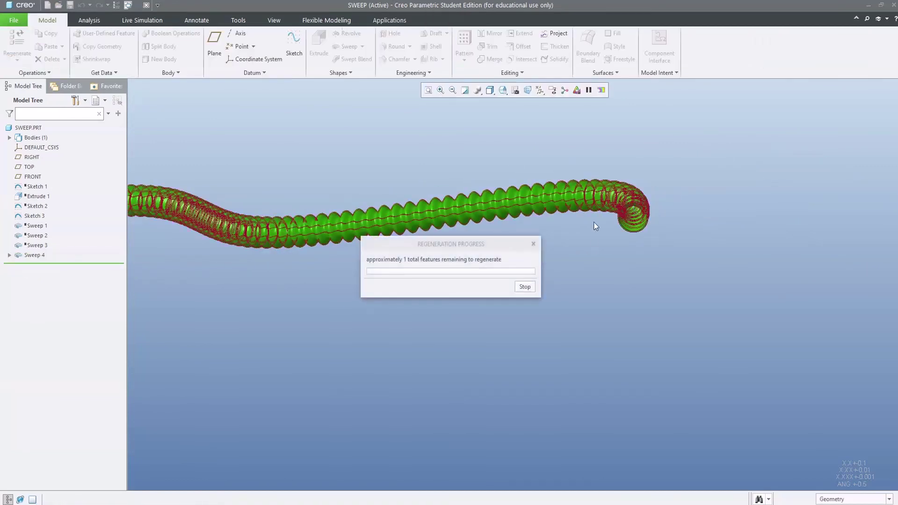
# Set the display style to Shading With Reflections and inspect the hollow hose from several angles
pyautogui.scroll(-4, 647, 201)
pyautogui.click(472, 112)
pyautogui.click(478, 90)
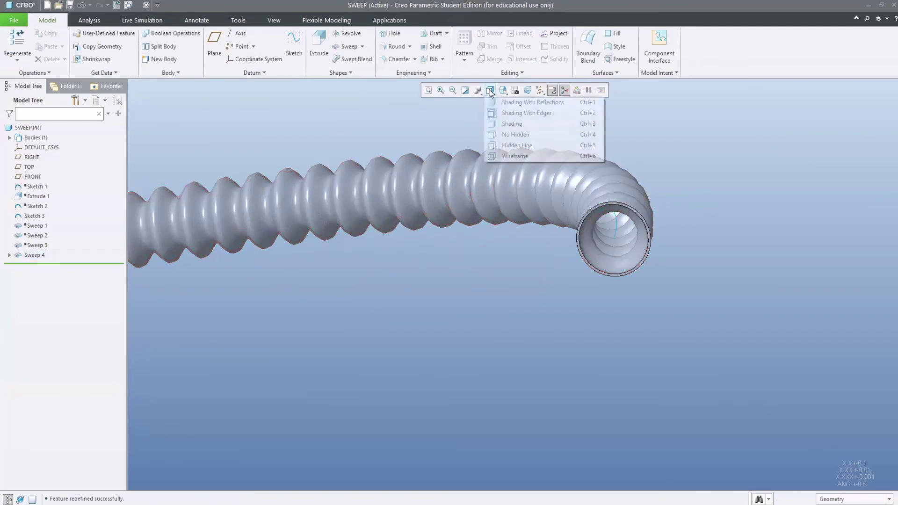
pyautogui.click(495, 99)
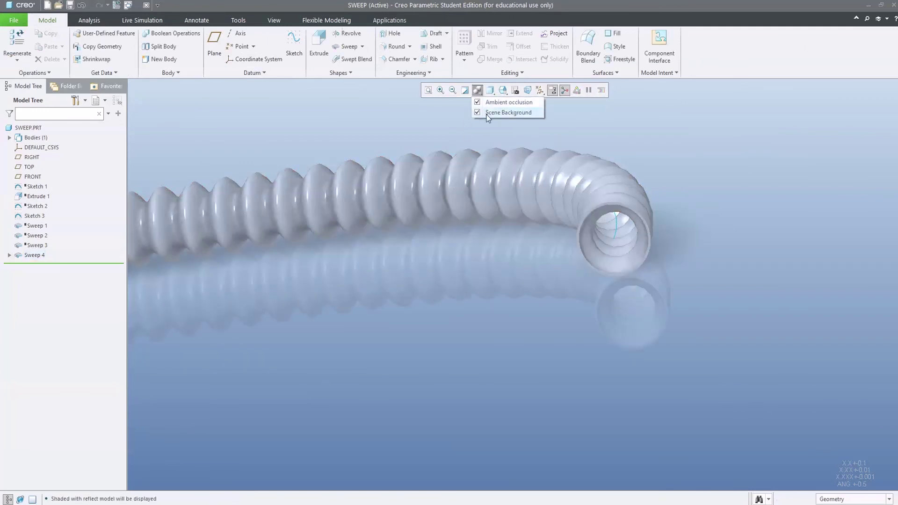
pyautogui.moveTo(448, 120); pyautogui.dragTo(490, 200, button='middle')
pyautogui.scroll(6, 489, 200)
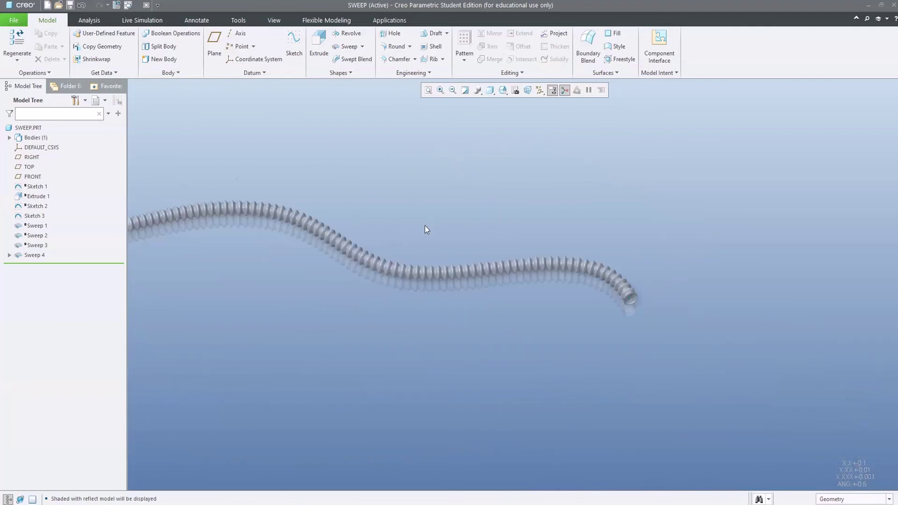
pyautogui.moveTo(425, 225); pyautogui.dragTo(489, 257, button='middle')
pyautogui.scroll(4, 489, 257)
pyautogui.scroll(-4, 336, 253)
pyautogui.moveTo(338, 256); pyautogui.dragTo(374, 168, button='middle')
# Toggle the ambient occlusion display effect off and back on to compare the hose's shading
pyautogui.click(479, 93)
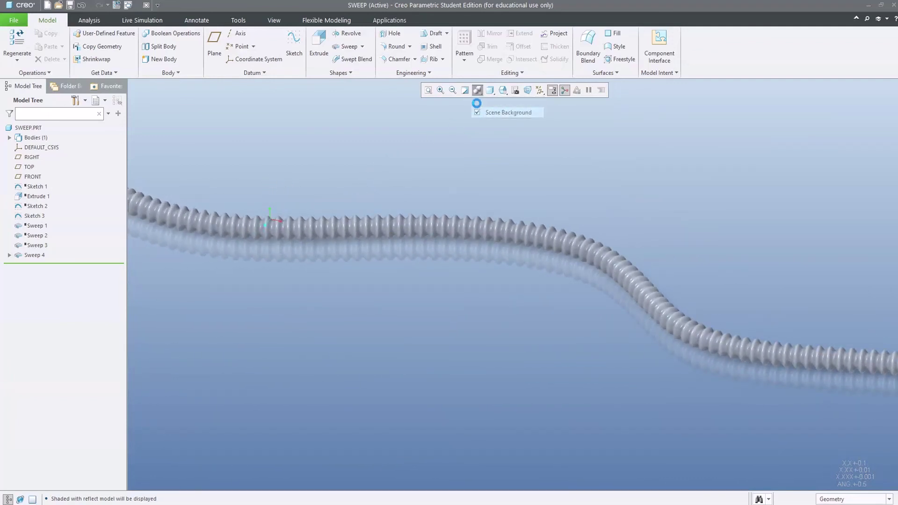
pyautogui.click(481, 102)
pyautogui.click(477, 94)
pyautogui.click(479, 103)
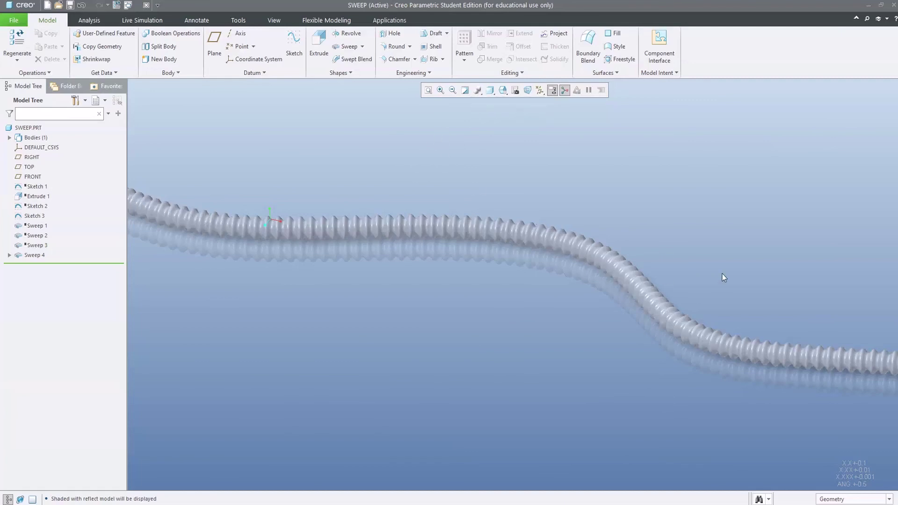